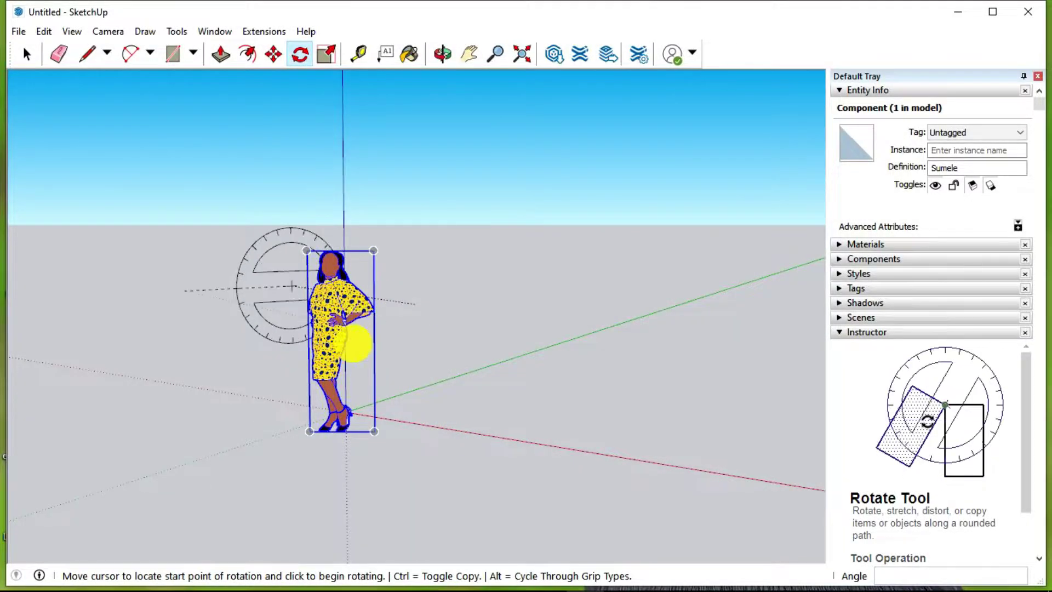
Flip the standing woman figure upside down with a rotation of about 174.7°.
{"action": "left_click", "coordinate": [271, 366]}
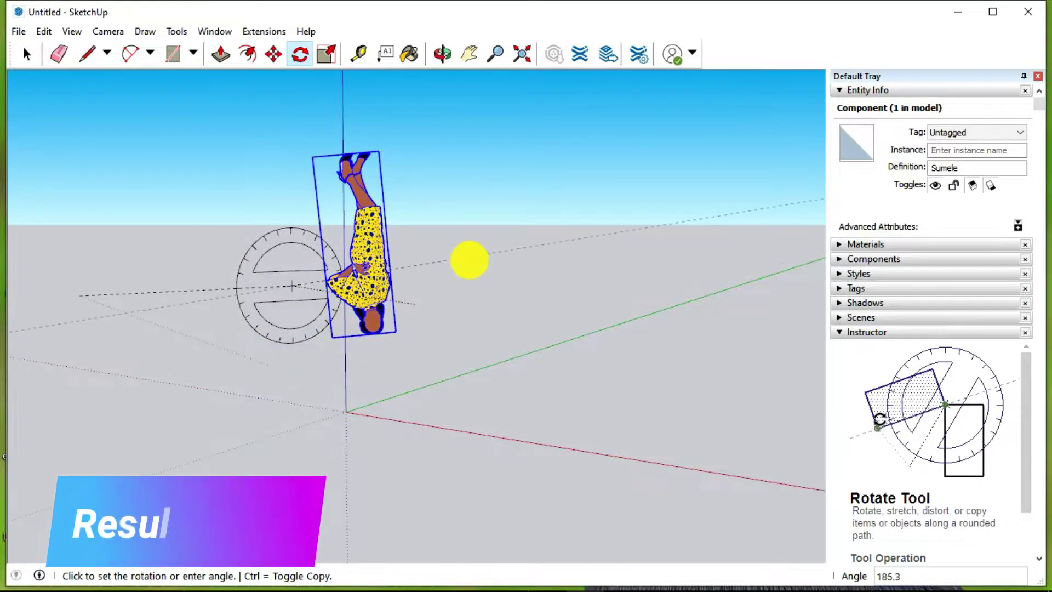
{"action": "left_click", "coordinate": [463, 296]}
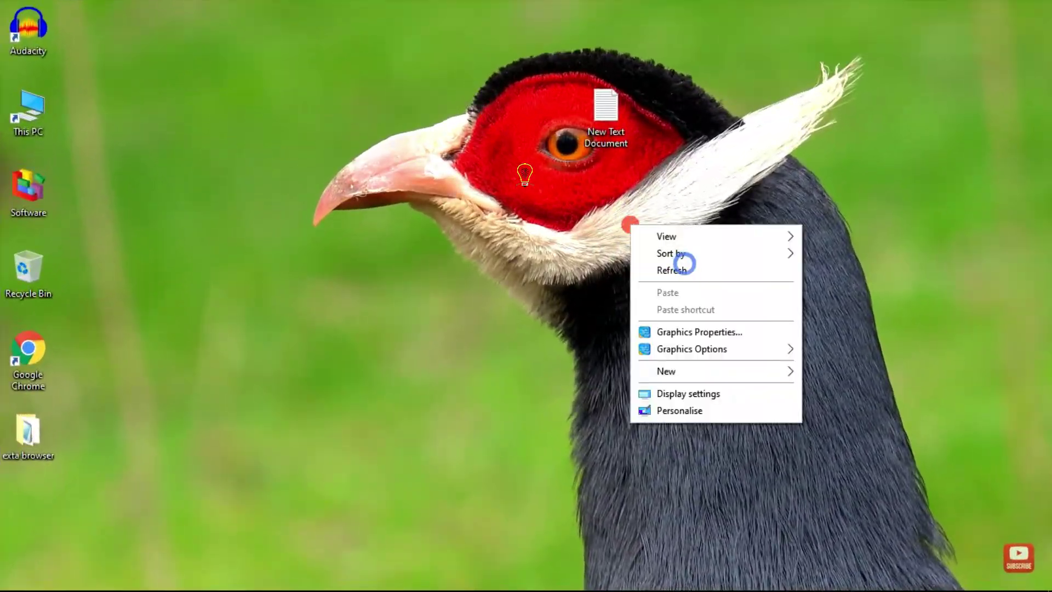
Open Firefox and run a Google search for 'sketchup free download'.
{"action": "left_click", "coordinate": [685, 264]}
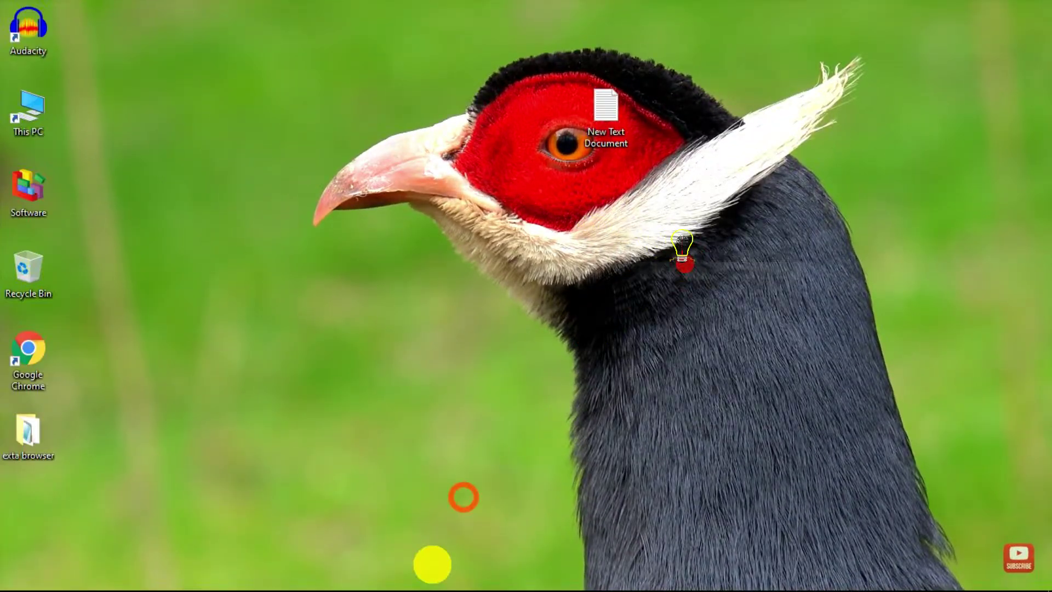
{"action": "left_click", "coordinate": [361, 575]}
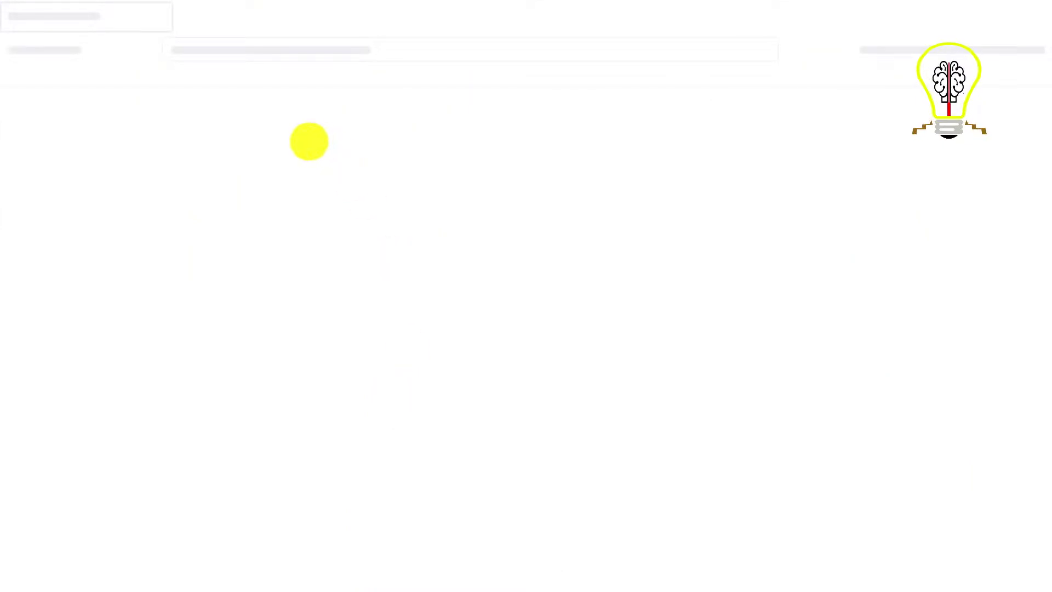
{"action": "right_click", "coordinate": [263, 50]}
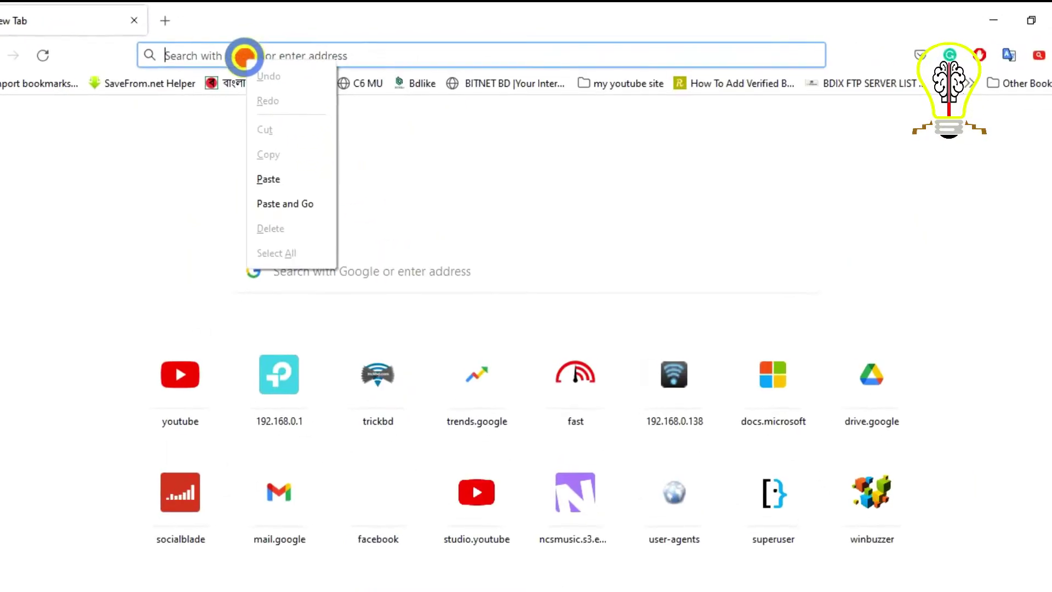
{"action": "left_click", "coordinate": [263, 195]}
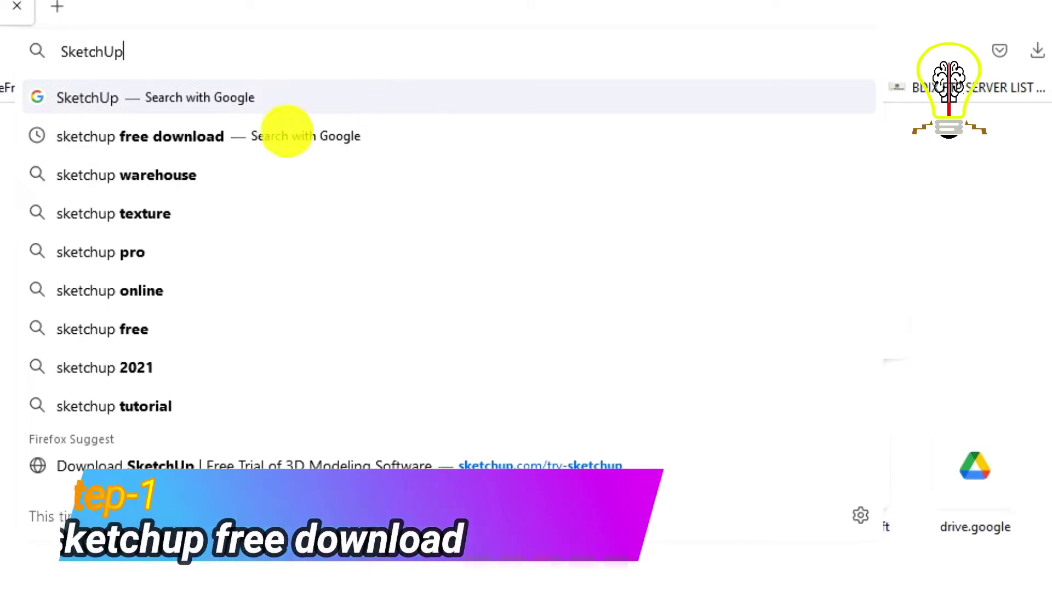
{"action": "left_click", "coordinate": [238, 147]}
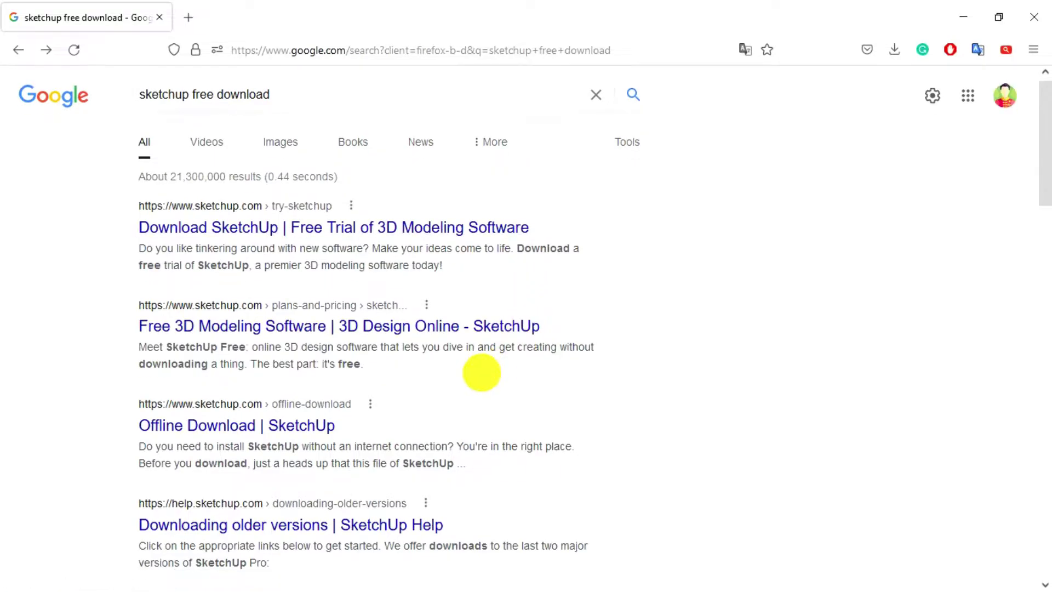
Open the 'Offline Download | SketchUp' result in a new tab.
{"action": "scroll", "coordinate": [466, 373], "scroll_direction": "down", "scroll_amount": 2}
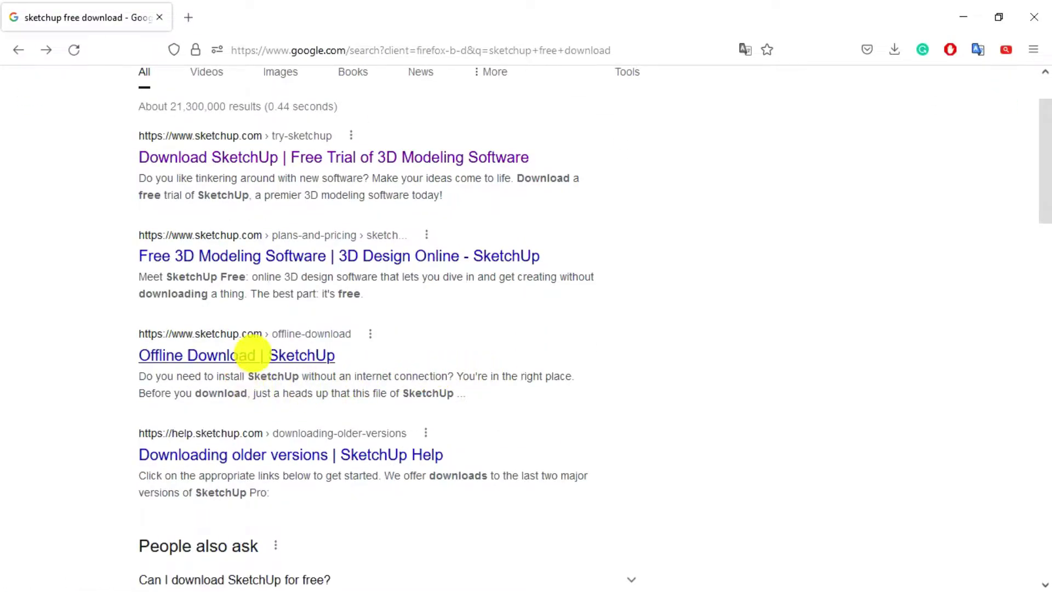
{"action": "right_click", "coordinate": [260, 355]}
{"action": "left_click", "coordinate": [370, 96]}
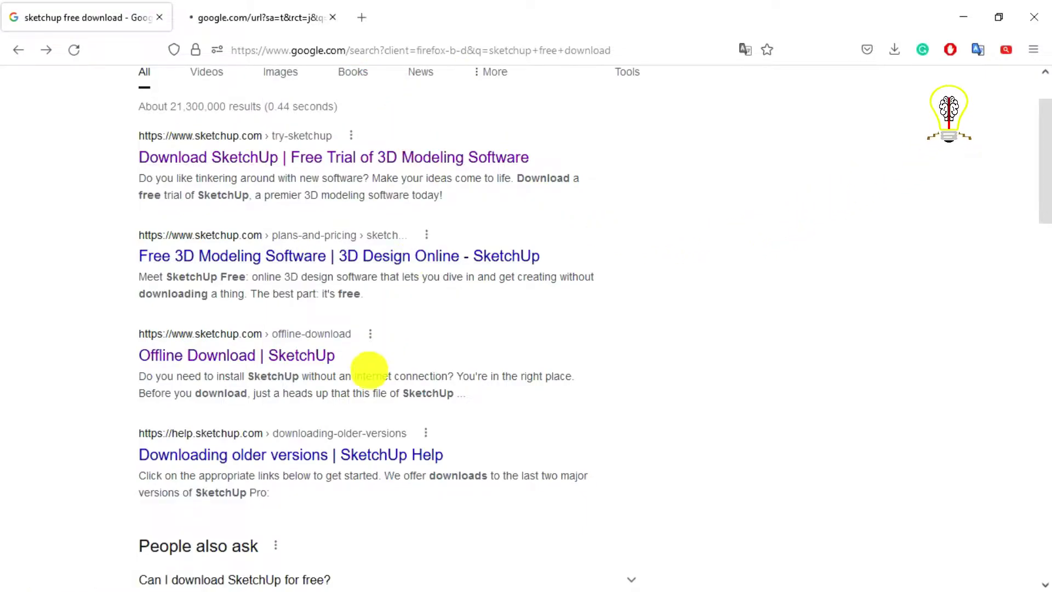
Download SketchUpProFull-2021-1-332-116.exe from the Offline Download page and launch it.
{"action": "left_click", "coordinate": [272, 9]}
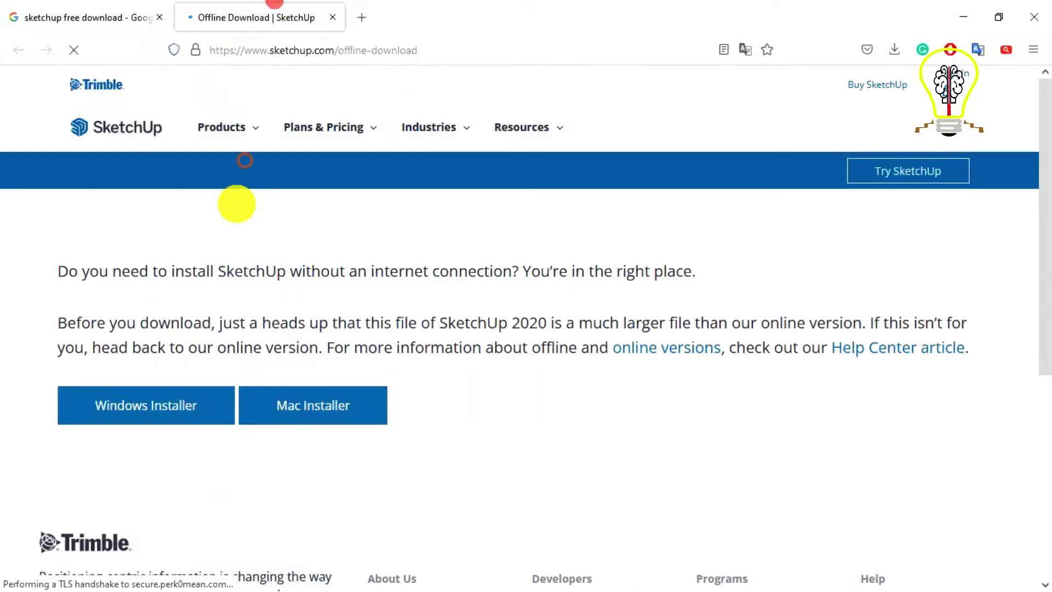
{"action": "scroll", "coordinate": [307, 301], "scroll_direction": "down", "scroll_amount": 2}
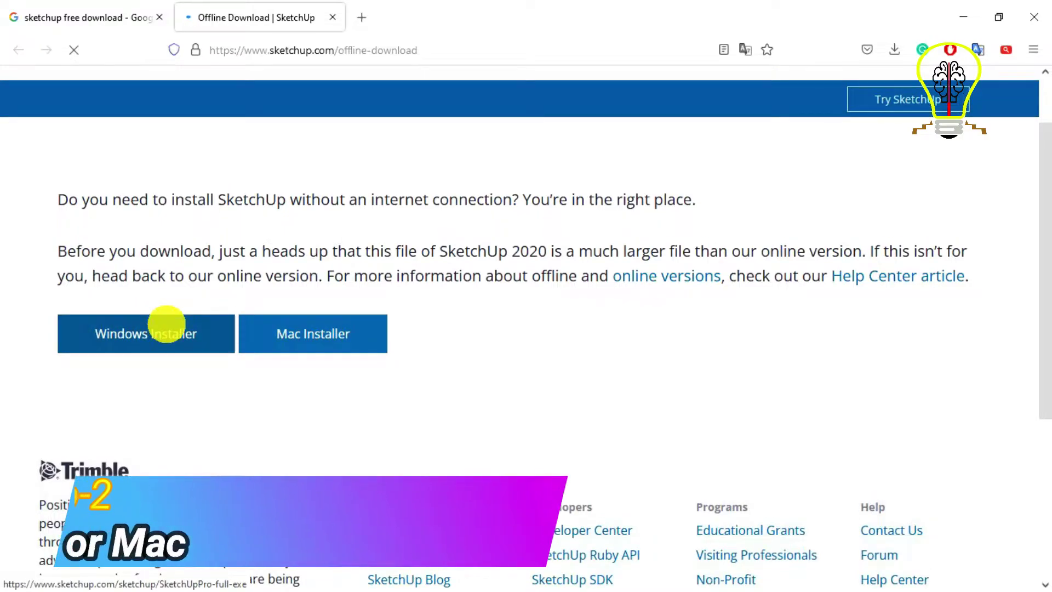
{"action": "left_click", "coordinate": [167, 323]}
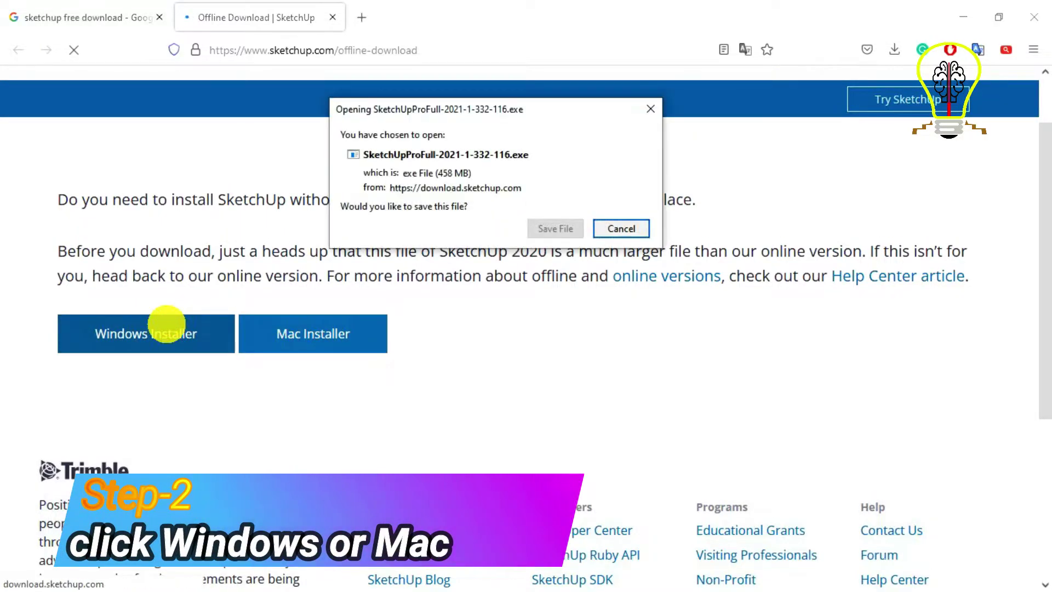
{"action": "left_click", "coordinate": [556, 229]}
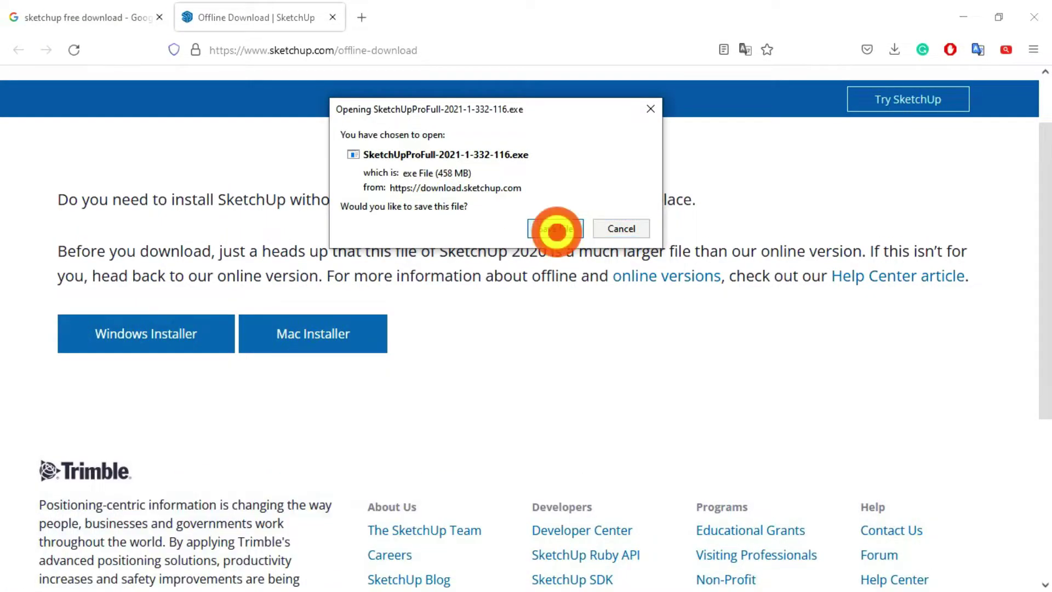
{"action": "left_click", "coordinate": [895, 50]}
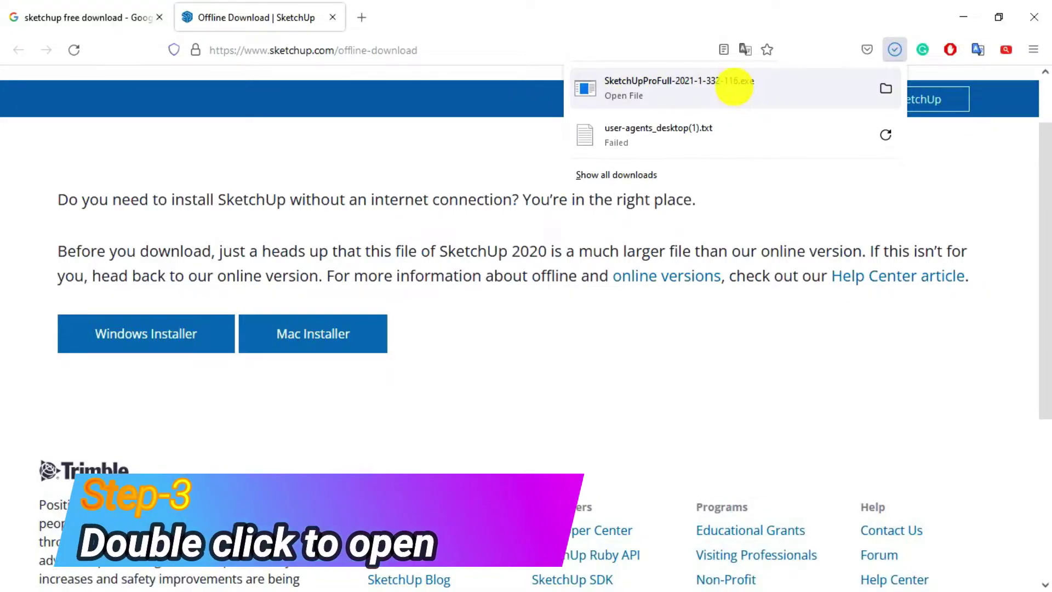
{"action": "double_click", "coordinate": [735, 87]}
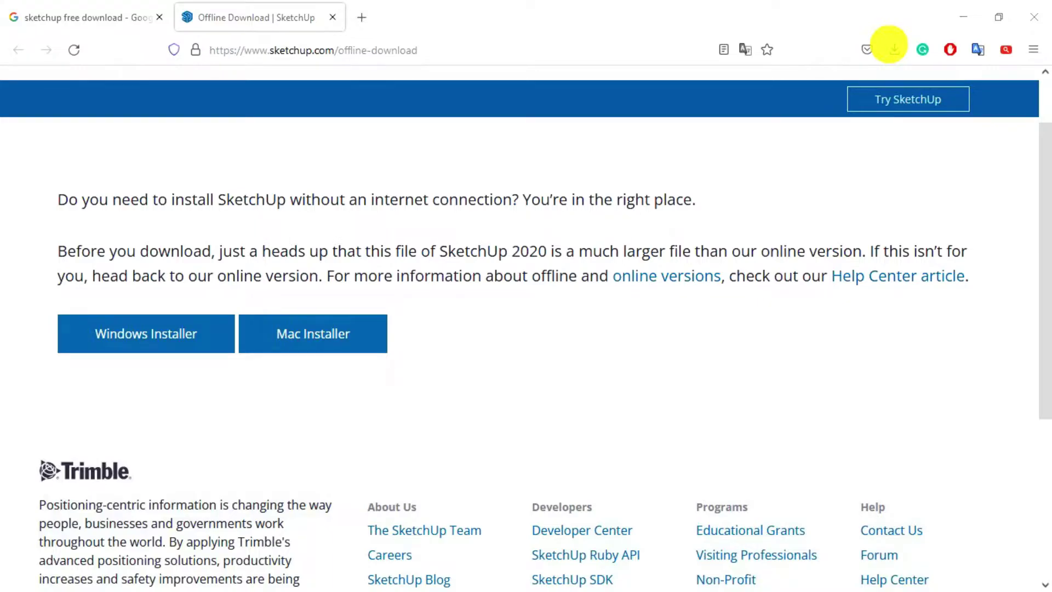
{"action": "left_click", "coordinate": [963, 17]}
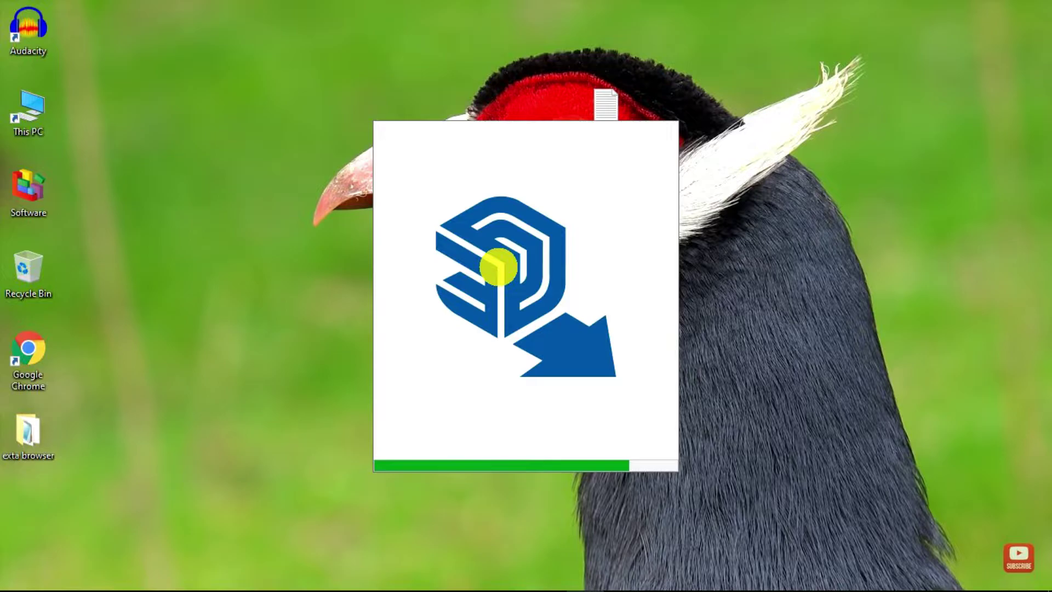
Install SketchUp Pro 2021 in English to the default C:\Program Files\SketchUp\SketchUp 2021 folder.
{"action": "right_click", "coordinate": [789, 255]}
{"action": "left_click", "coordinate": [811, 305]}
{"action": "right_click", "coordinate": [763, 284]}
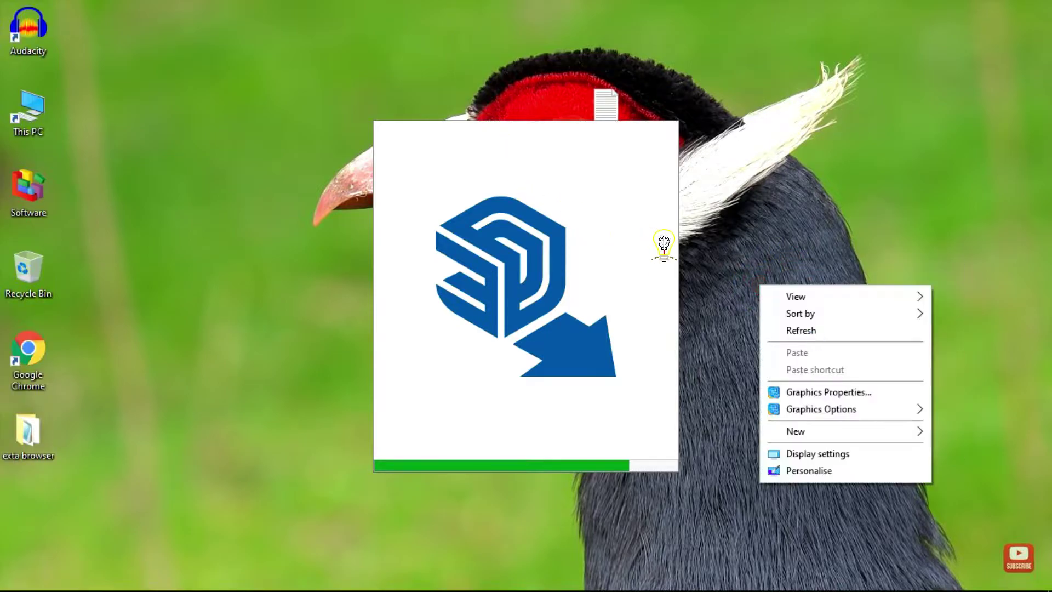
{"action": "left_click", "coordinate": [850, 323]}
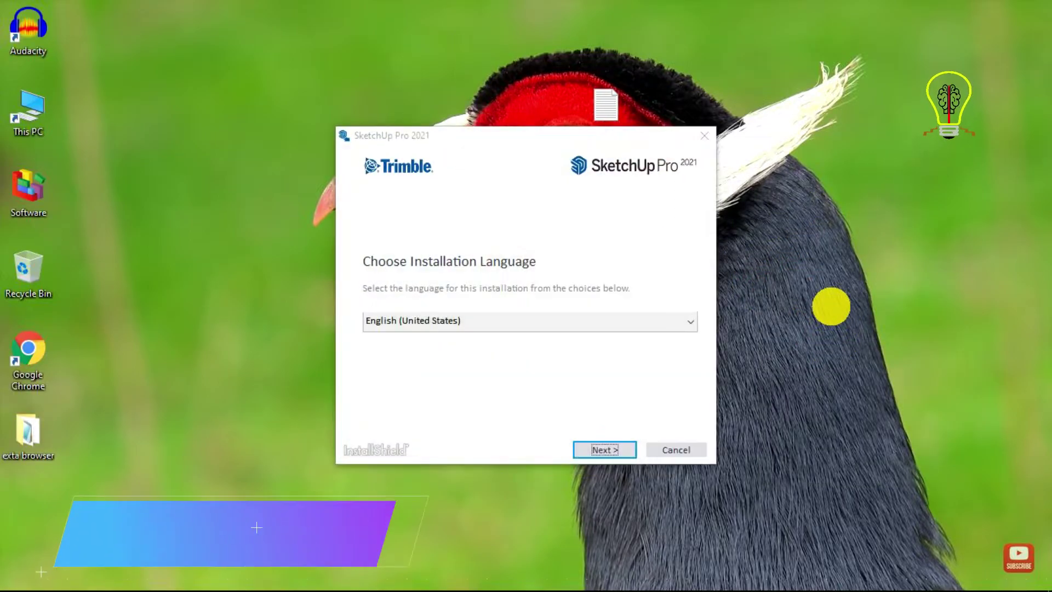
{"action": "left_click", "coordinate": [582, 443]}
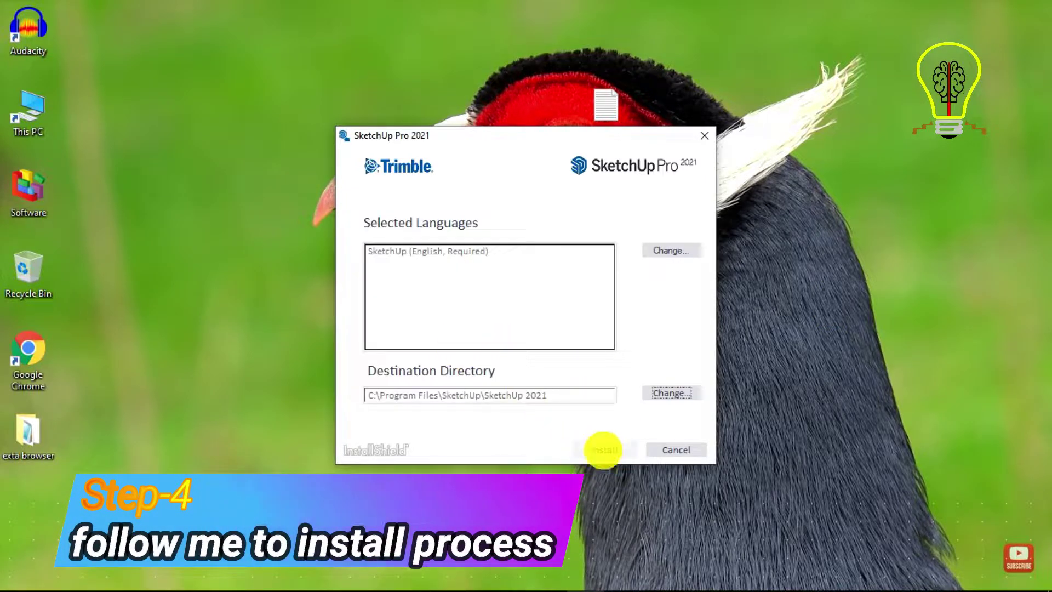
{"action": "left_click", "coordinate": [603, 449]}
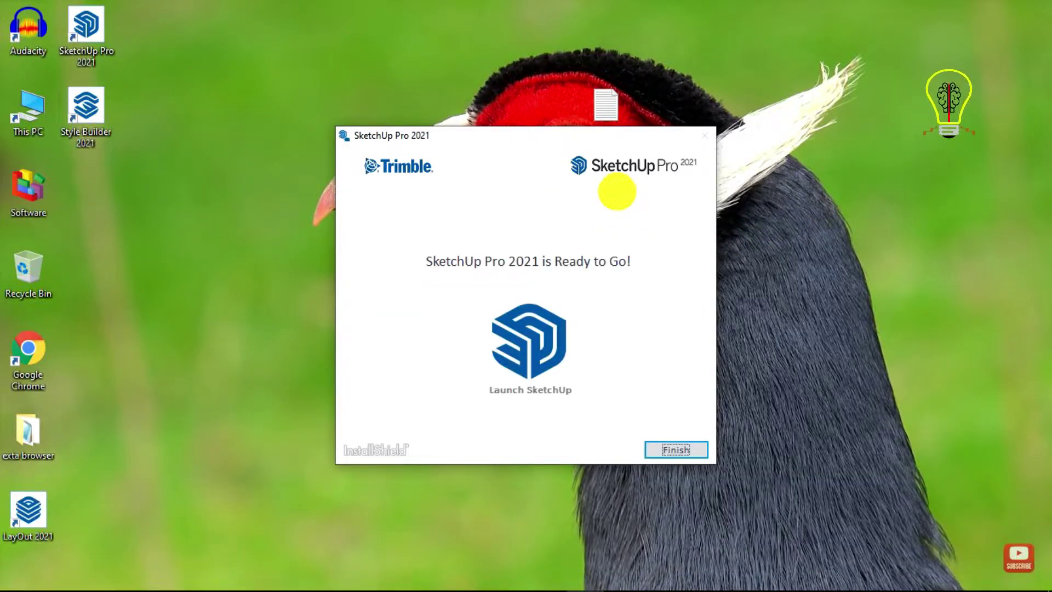
Close the finished installer and refresh the desktop.
{"action": "left_click", "coordinate": [698, 444]}
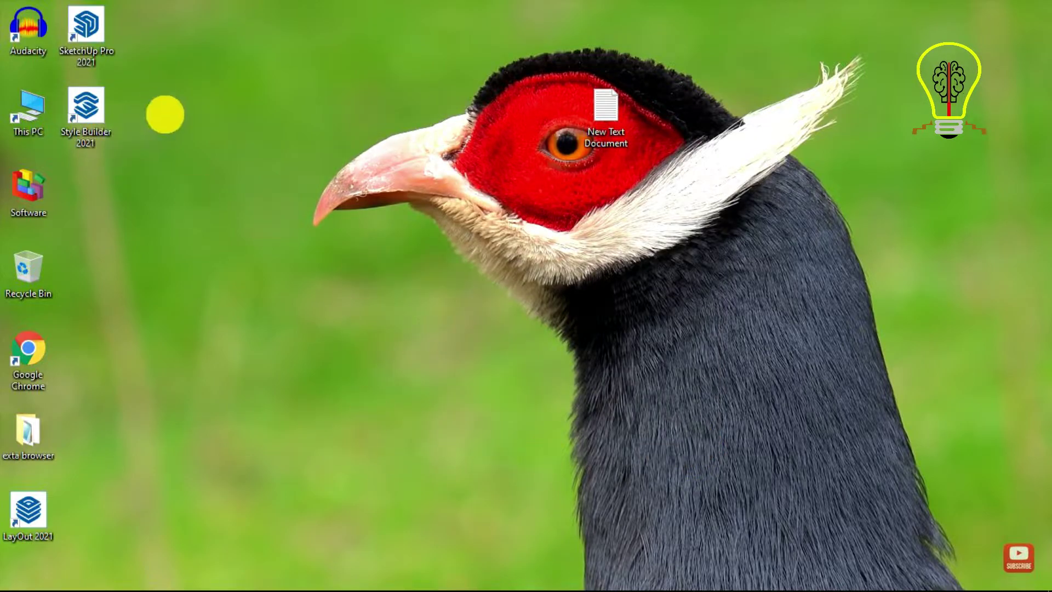
{"action": "right_click", "coordinate": [164, 111]}
{"action": "left_click", "coordinate": [237, 159]}
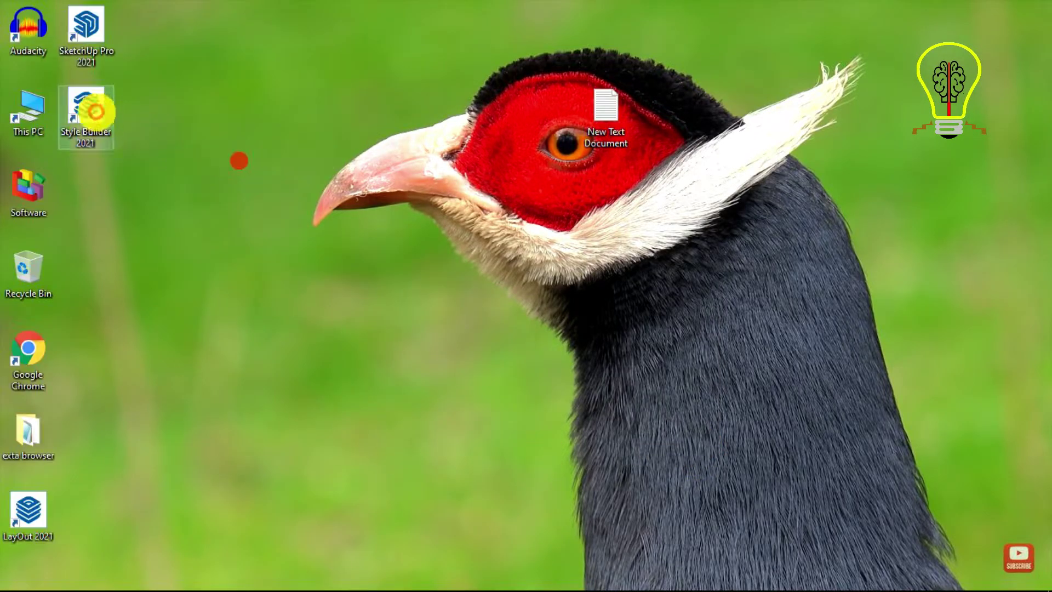
Launch SketchUp Pro 2021 and accept its license agreement.
{"action": "double_click", "coordinate": [92, 43]}
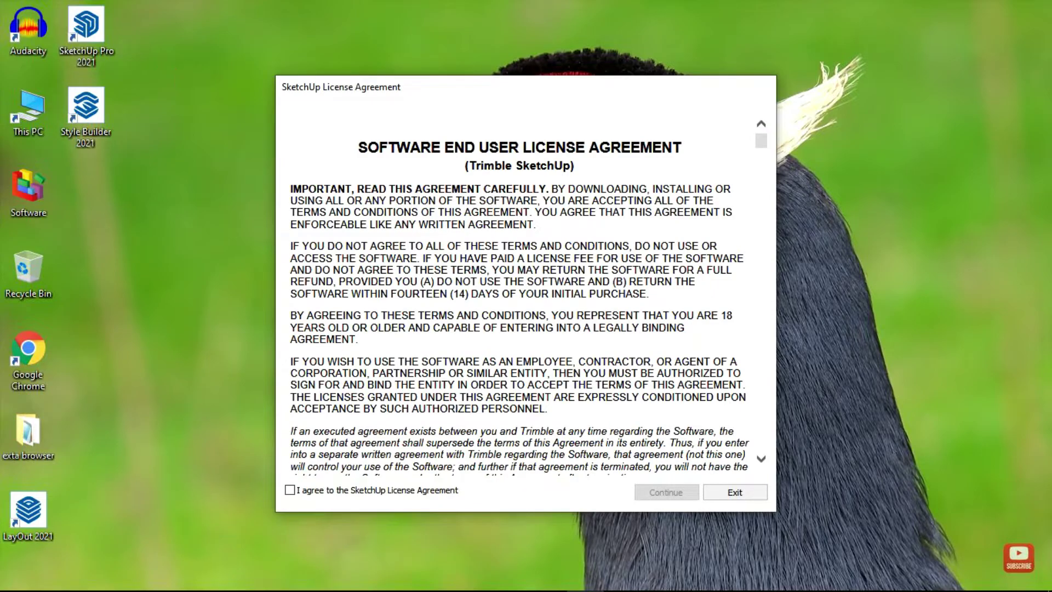
{"action": "left_click", "coordinate": [329, 483]}
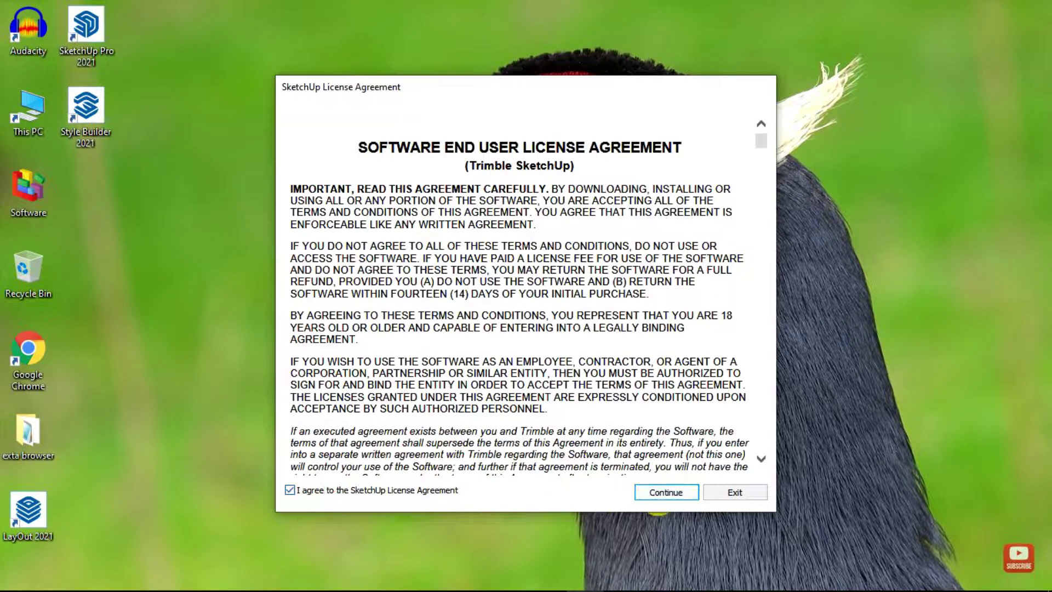
{"action": "left_click", "coordinate": [658, 495]}
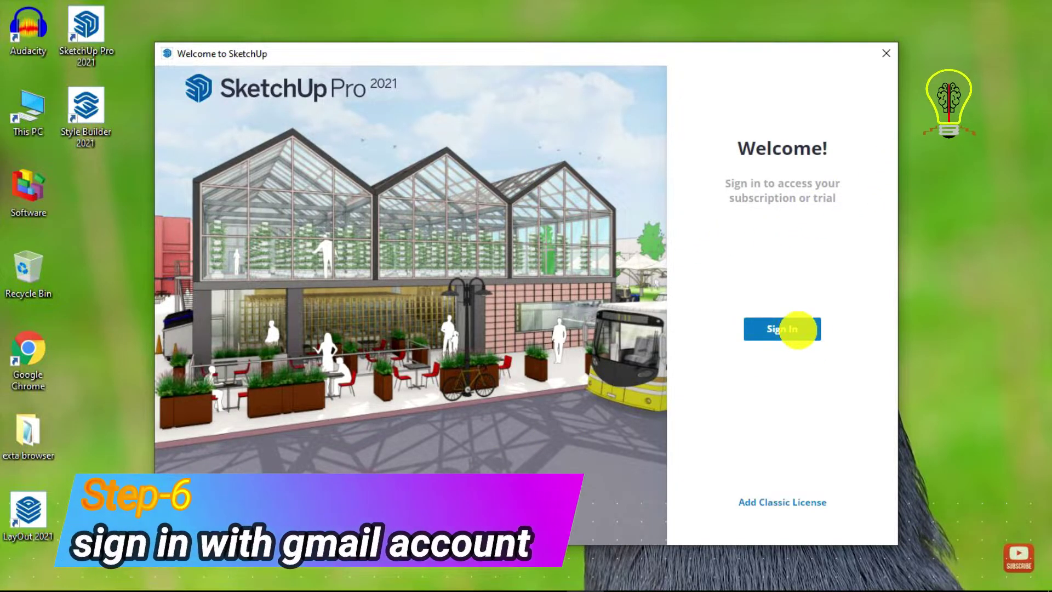
Sign in through Trimble Identity with a Google account, then close the 127.0.0.1 tab.
{"action": "left_click", "coordinate": [797, 329]}
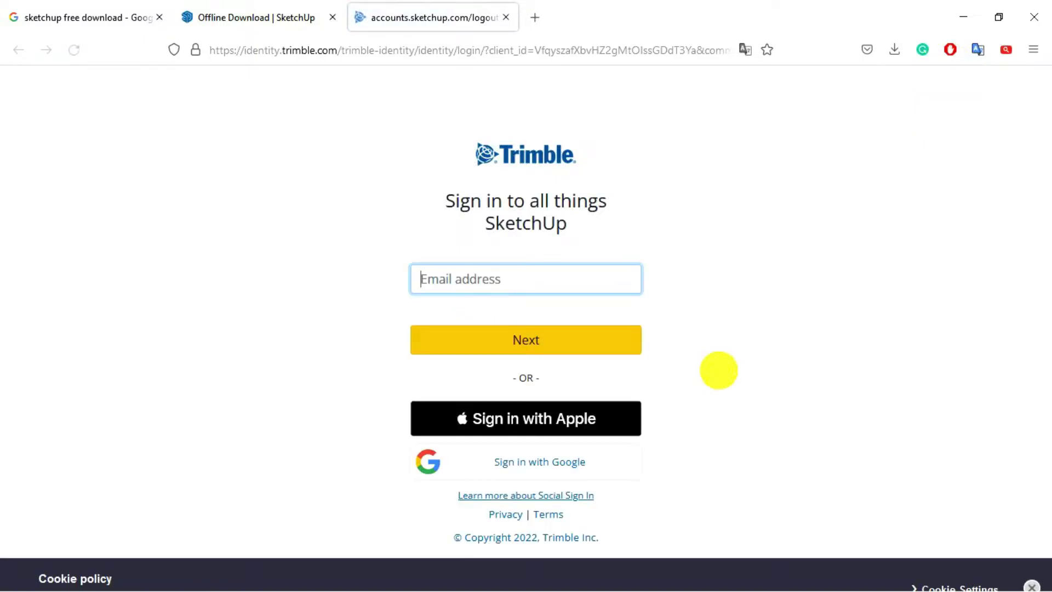
{"action": "left_click", "coordinate": [532, 472]}
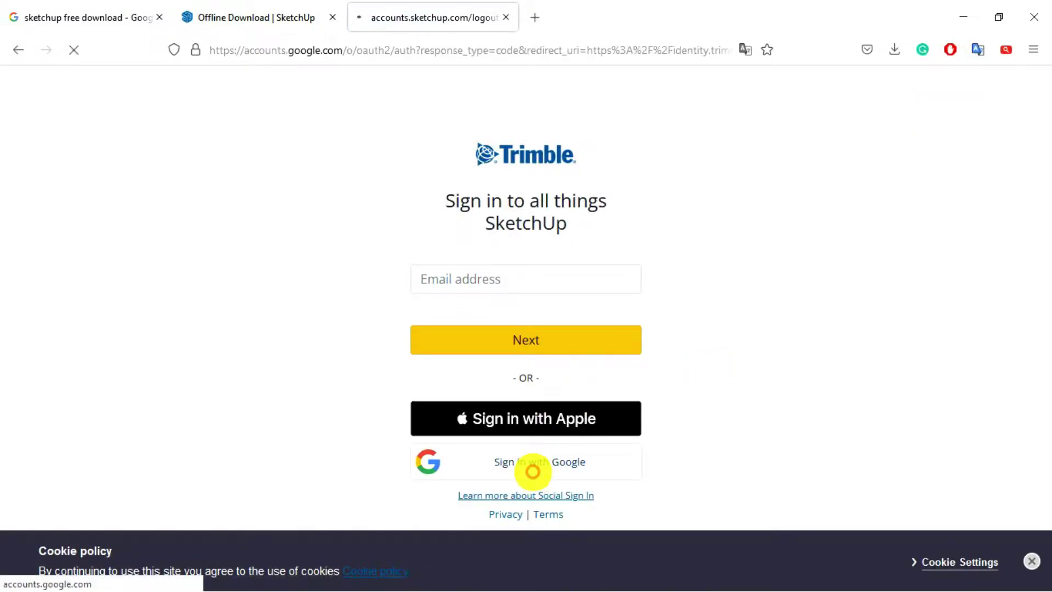
{"action": "left_click", "coordinate": [559, 298]}
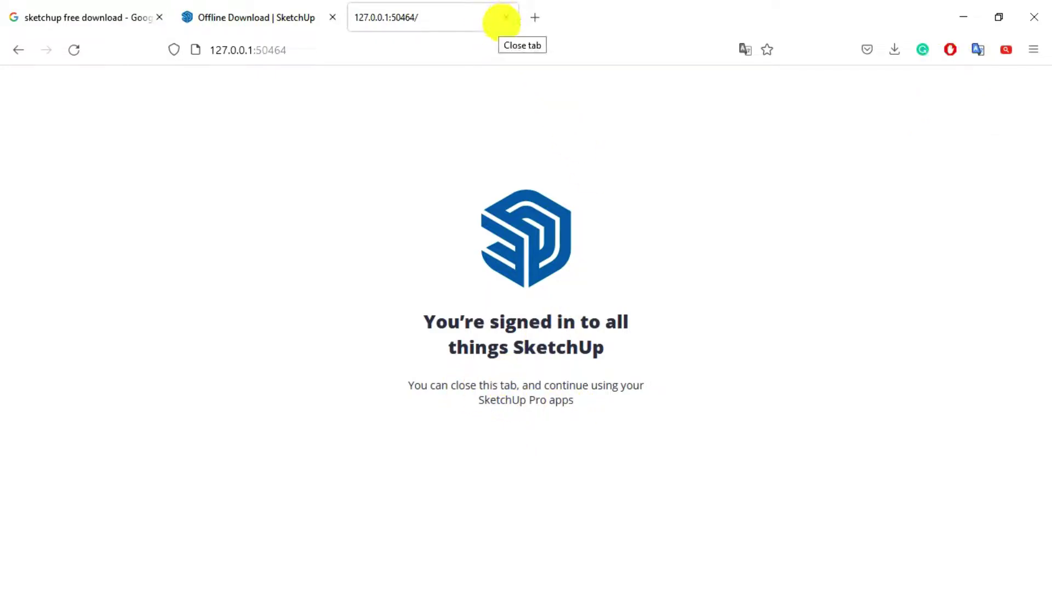
{"action": "left_click", "coordinate": [501, 22]}
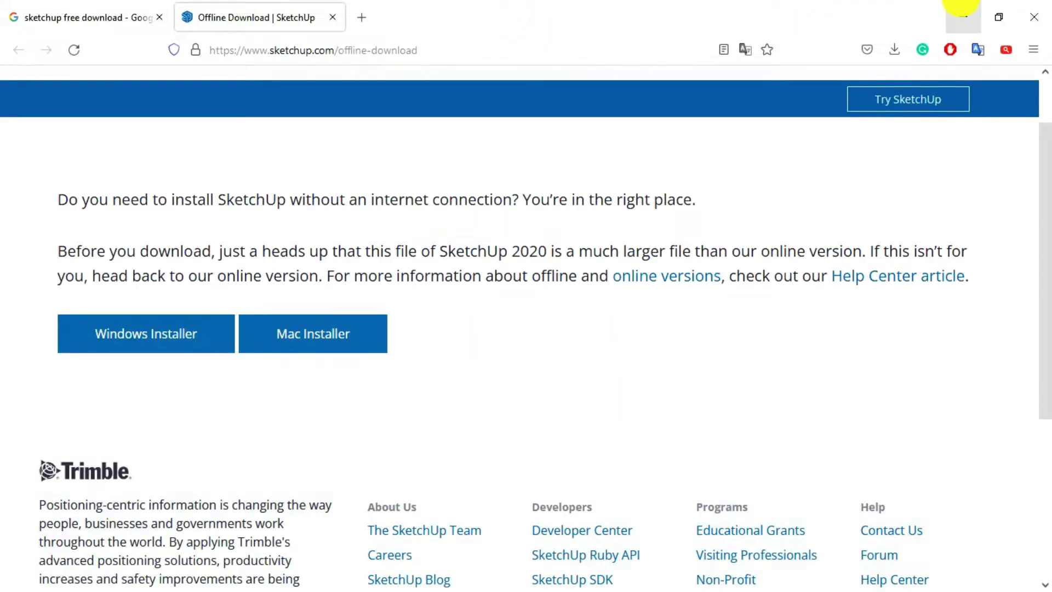
Check the account menu, then start the free 30-day trial ending 12 February 2022.
{"action": "left_click", "coordinate": [970, 12]}
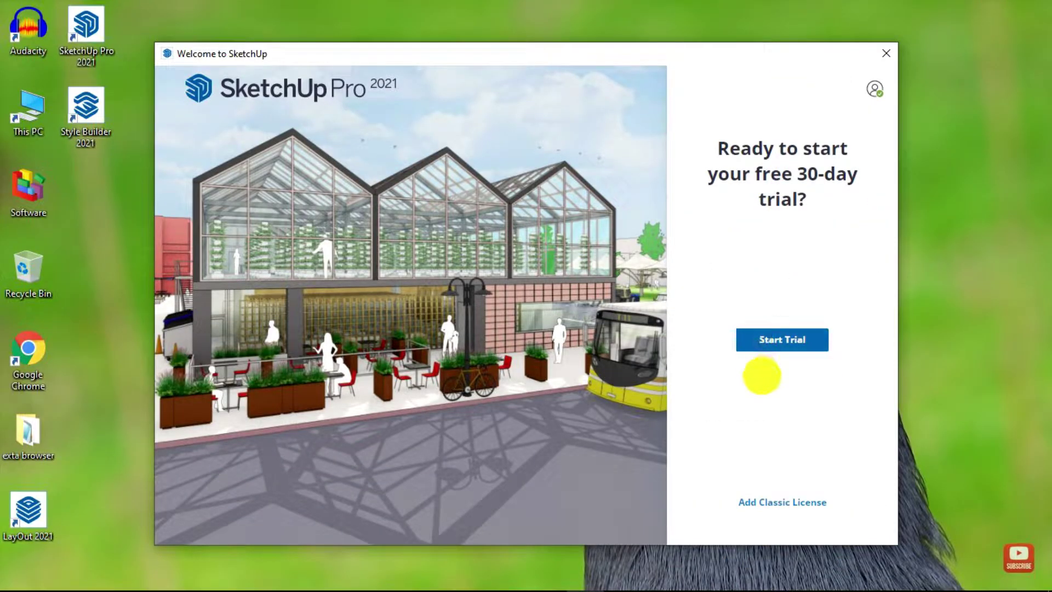
{"action": "left_click", "coordinate": [875, 90]}
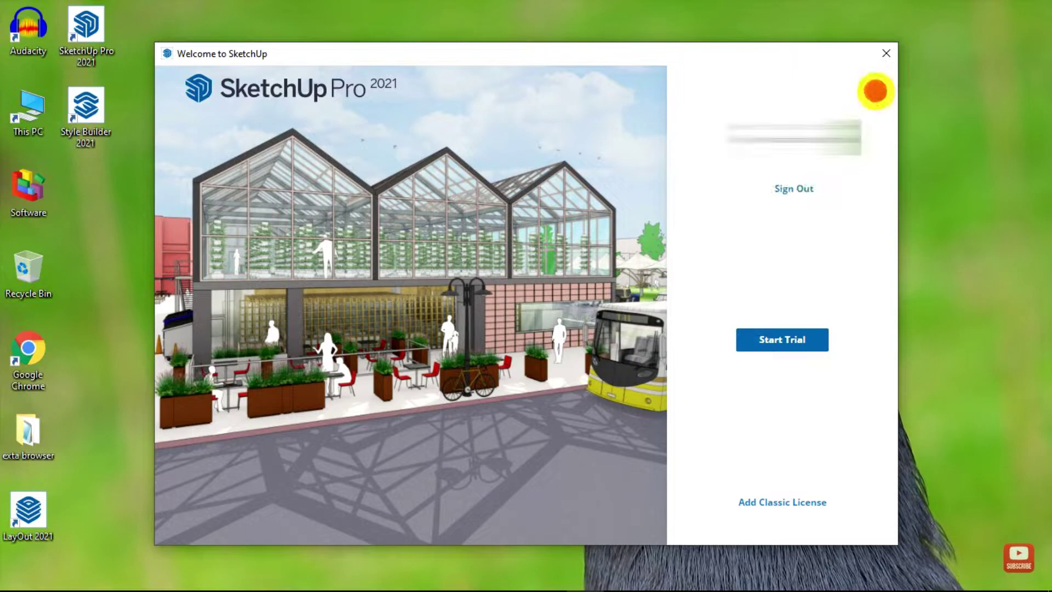
{"action": "left_click", "coordinate": [833, 247]}
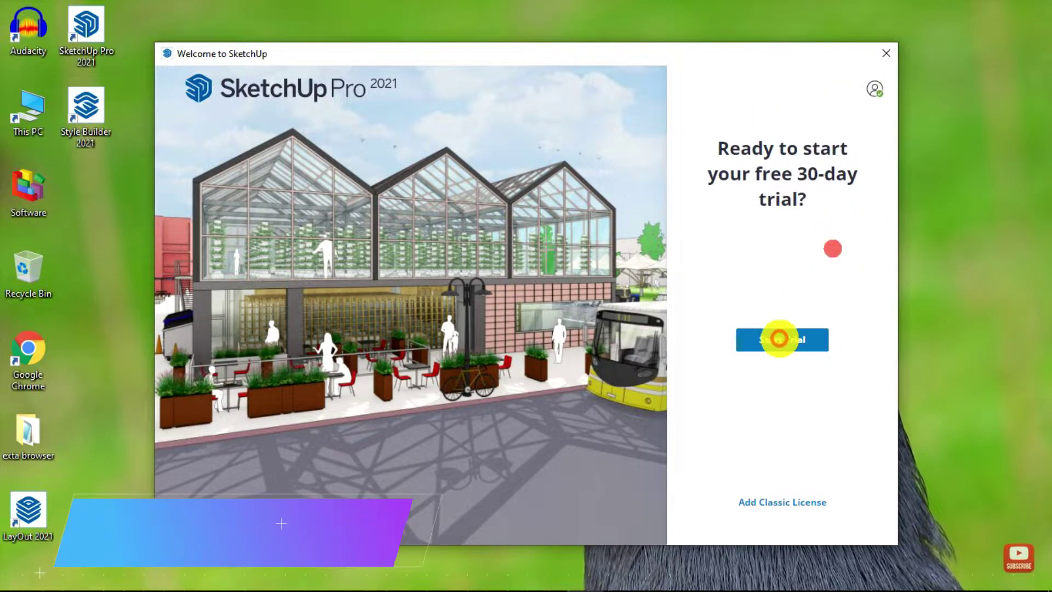
{"action": "left_click", "coordinate": [778, 344]}
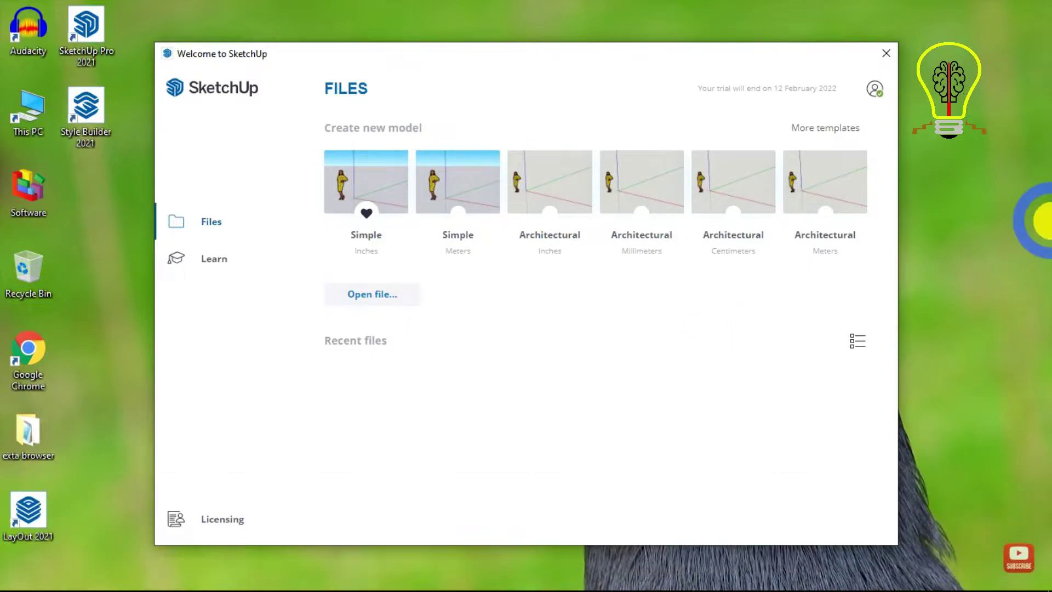
{"action": "right_click", "coordinate": [1041, 219]}
{"action": "left_click", "coordinate": [978, 266]}
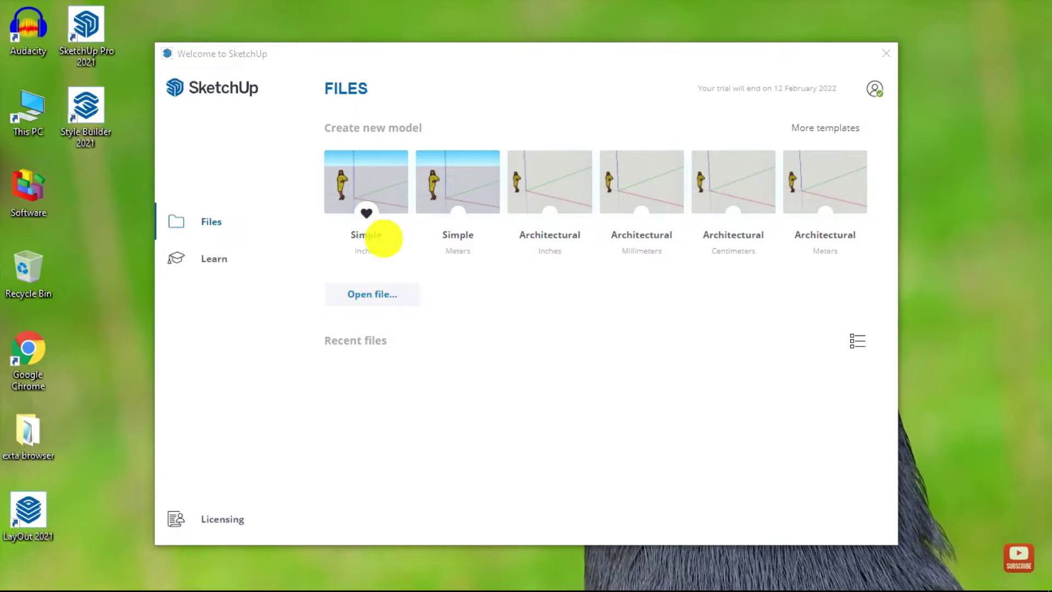
Create a new model from the Simple (Inches) template and select the default person figure.
{"action": "left_click", "coordinate": [372, 195]}
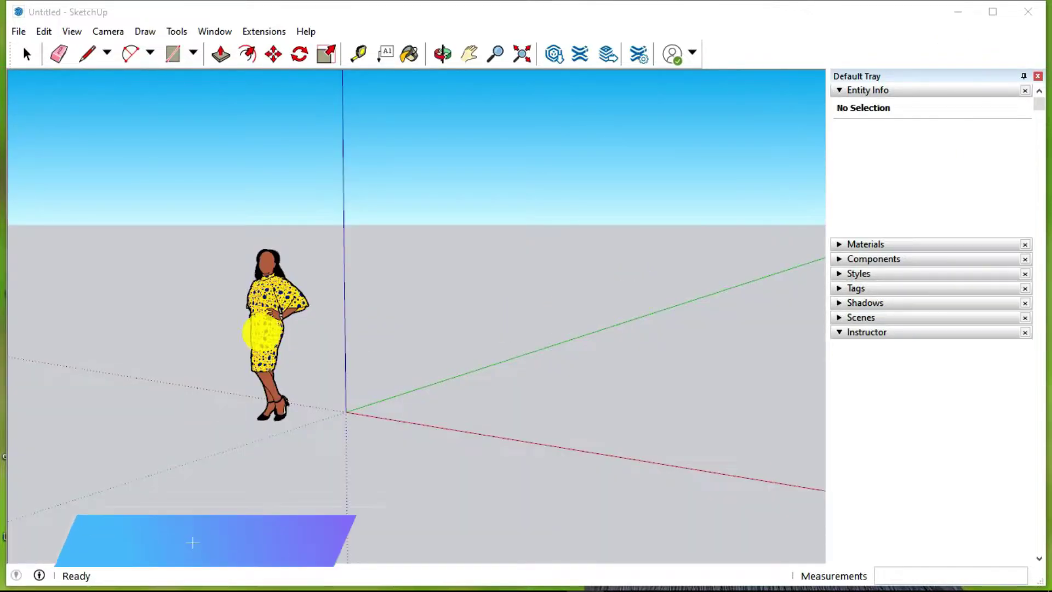
{"action": "left_click", "coordinate": [258, 305]}
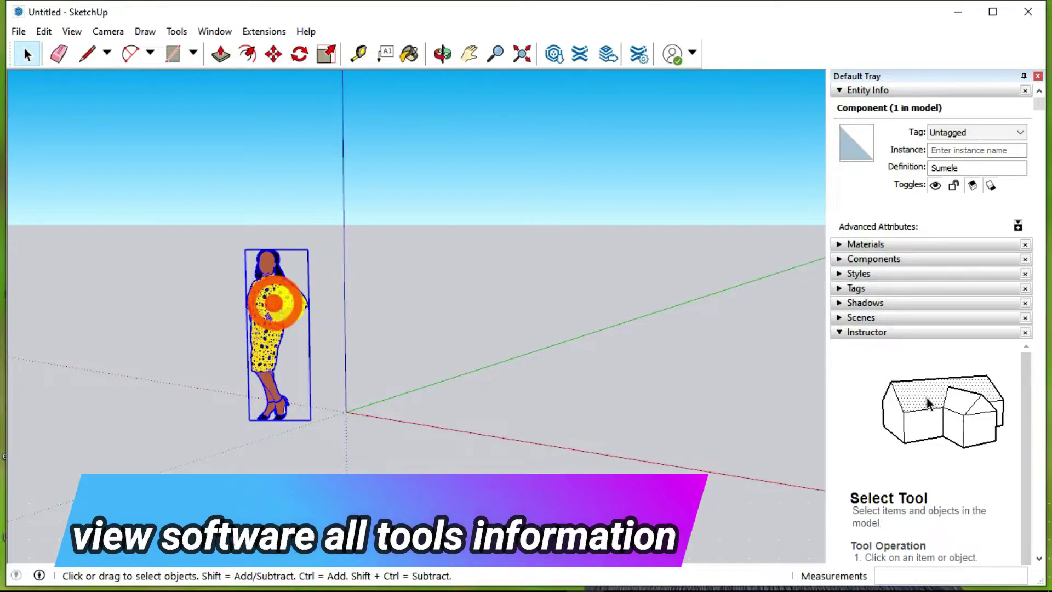
{"action": "left_click", "coordinate": [314, 311]}
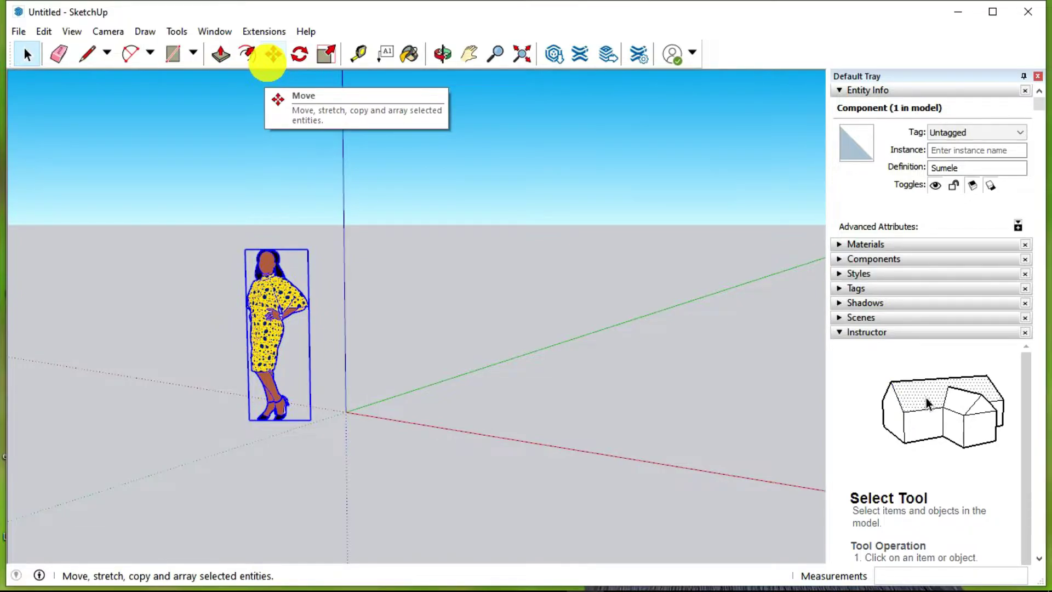
Move the figure to the right, beside the axes origin.
{"action": "left_click", "coordinate": [273, 55]}
{"action": "left_click_drag", "start_coordinate": [271, 326], "coordinate": [331, 338]}
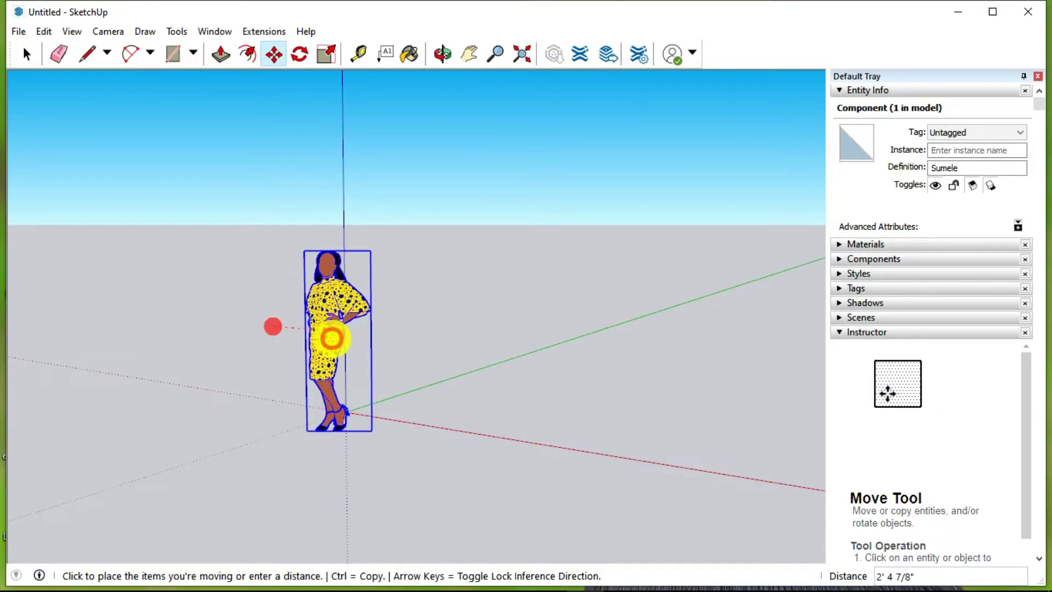
{"action": "left_click", "coordinate": [332, 338]}
Rotate the figure about 174.7° so it hangs nearly upside down.
{"action": "left_click", "coordinate": [300, 54]}
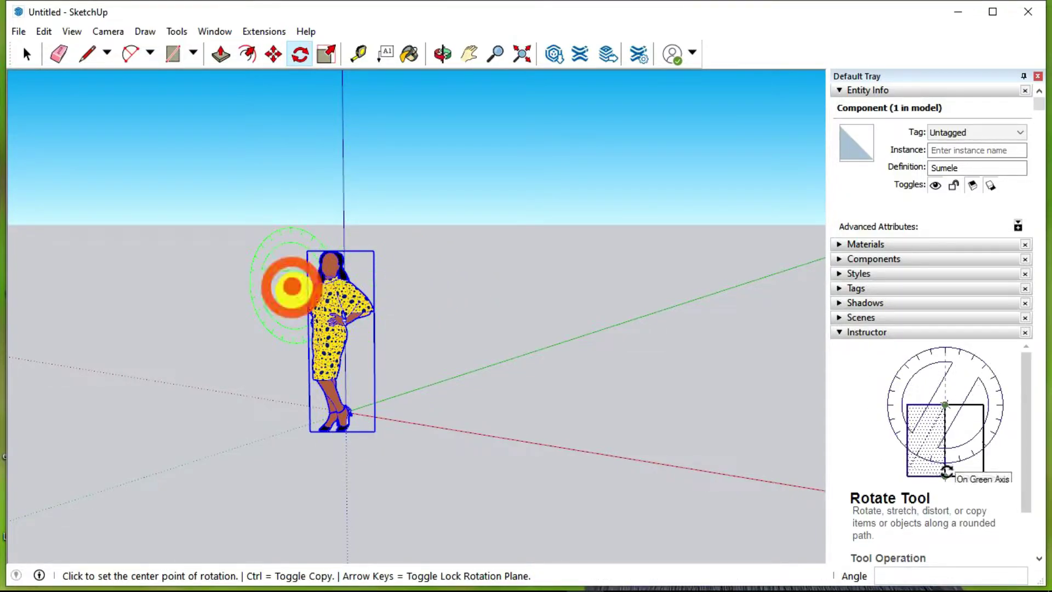
{"action": "left_click", "coordinate": [292, 285]}
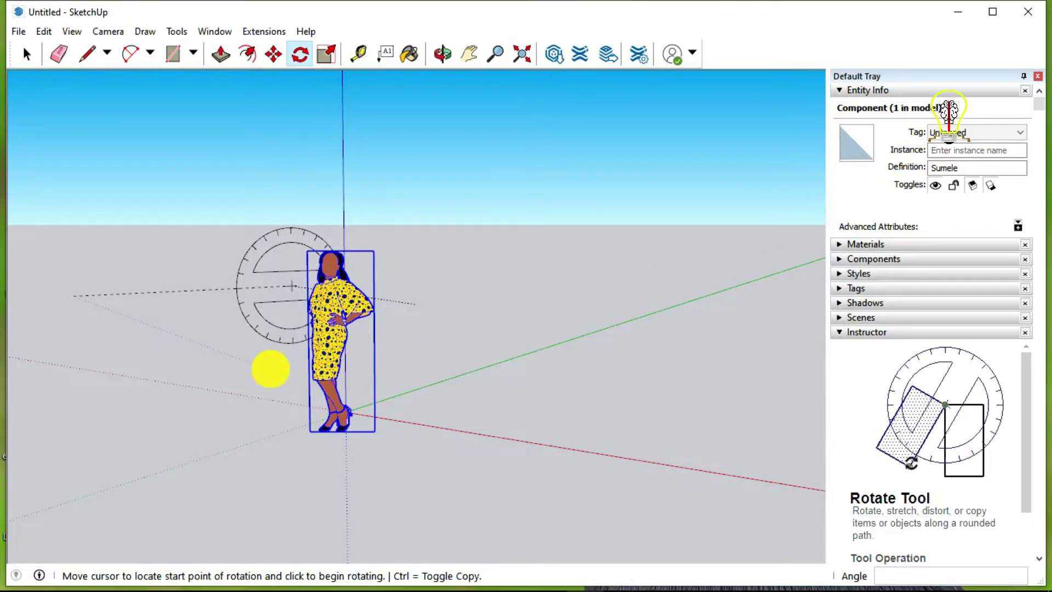
{"action": "left_click", "coordinate": [270, 365]}
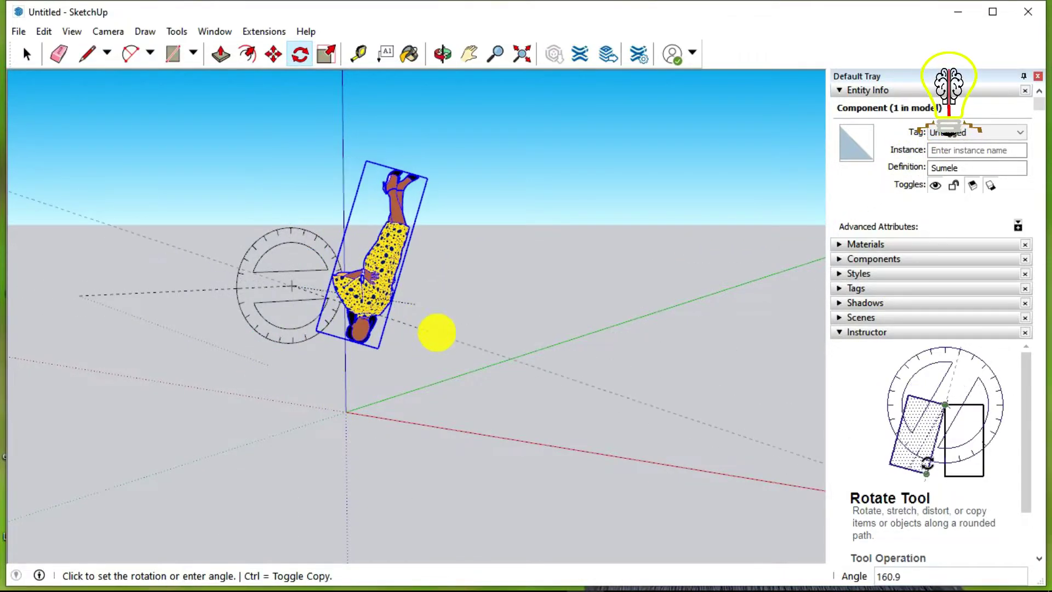
{"action": "left_click", "coordinate": [463, 294]}
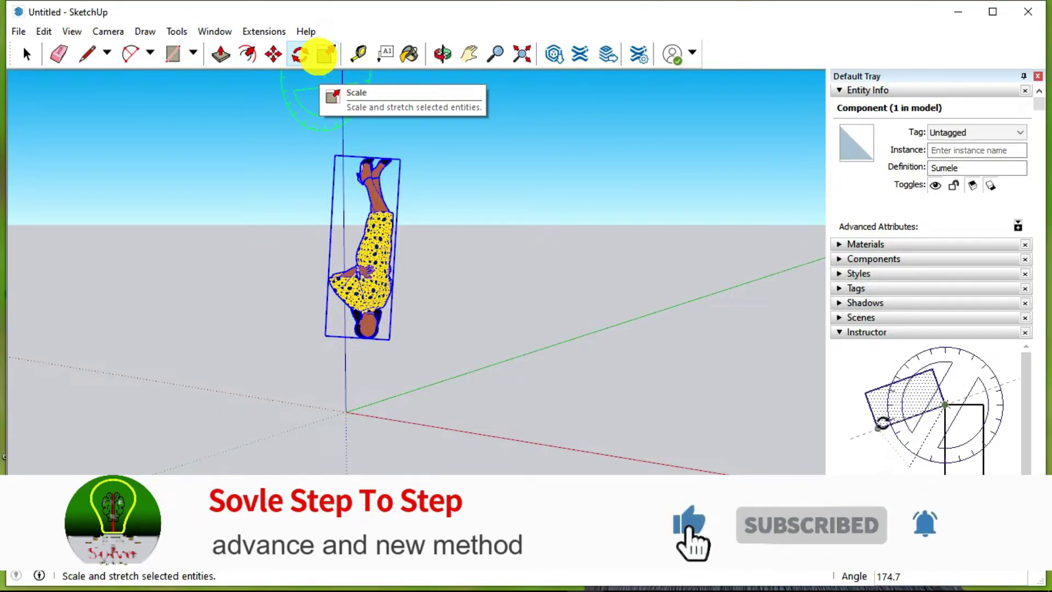
Try scaling the figure from a corner, leaving its size unchanged.
{"action": "left_click", "coordinate": [326, 53]}
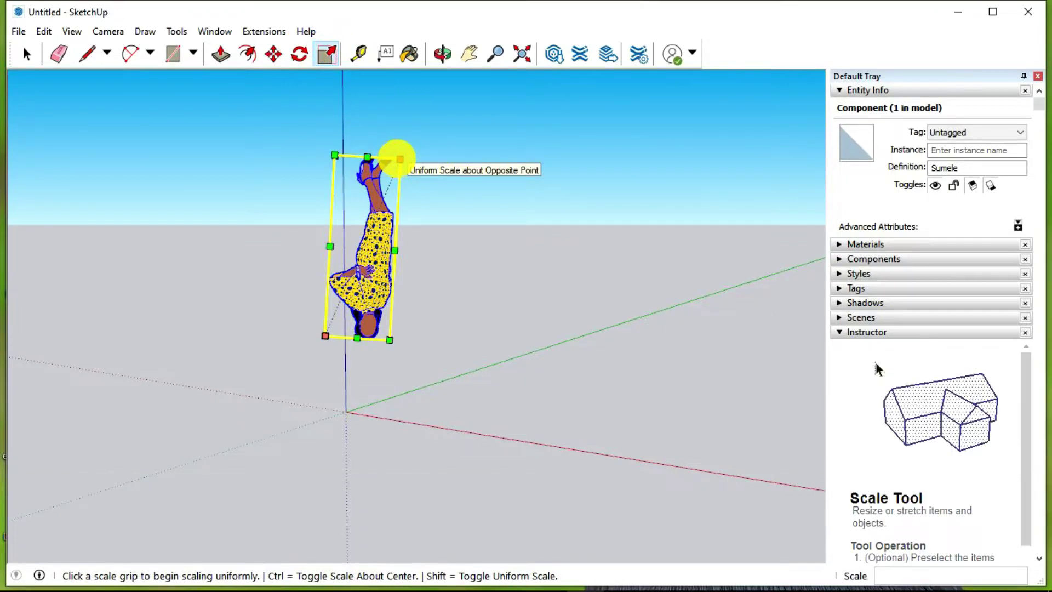
{"action": "left_click", "coordinate": [400, 159]}
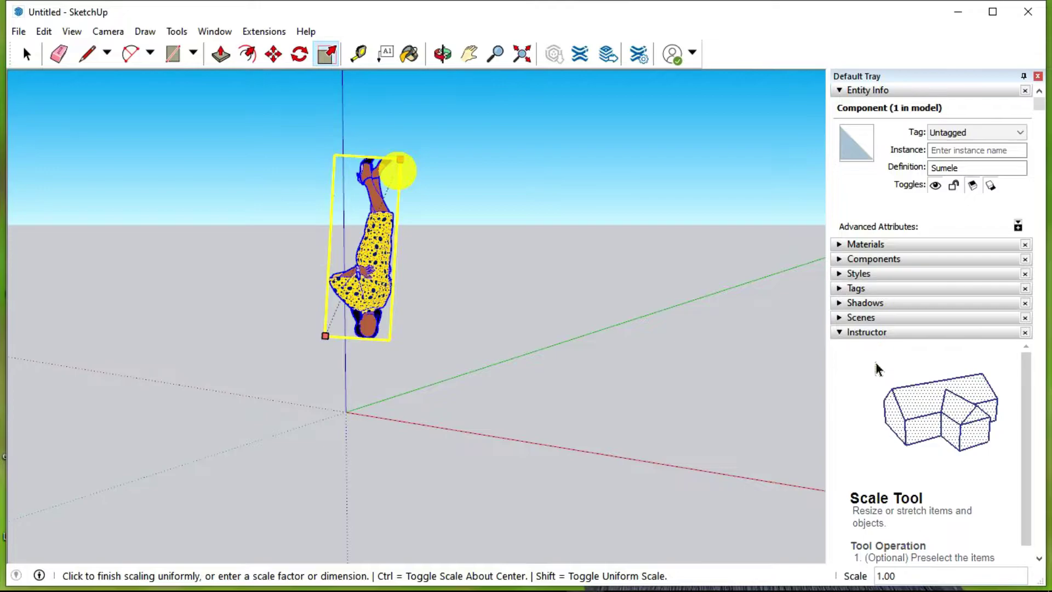
{"action": "left_click", "coordinate": [360, 54]}
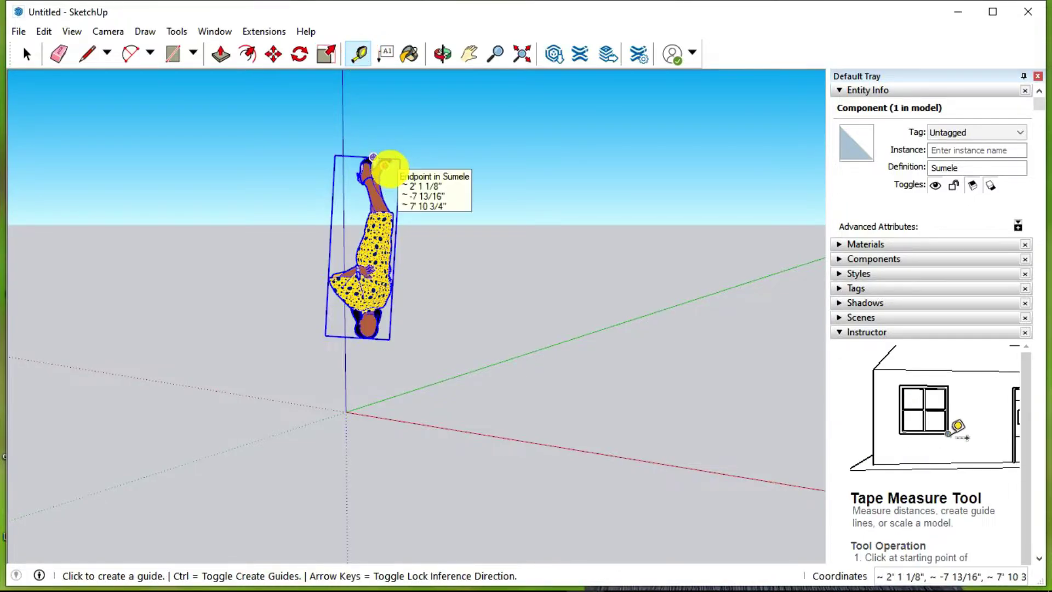
Measure about 5' 8 5/16" from the figure's top endpoint, leaving a guide point below it.
{"action": "left_click", "coordinate": [390, 165]}
{"action": "left_click", "coordinate": [375, 349]}
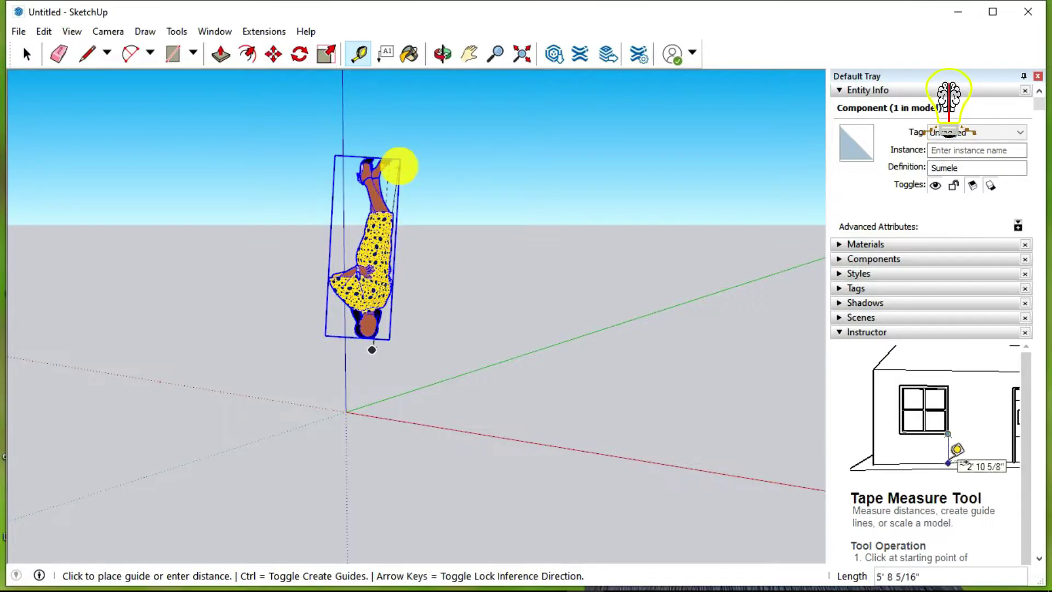
{"action": "left_click", "coordinate": [399, 165]}
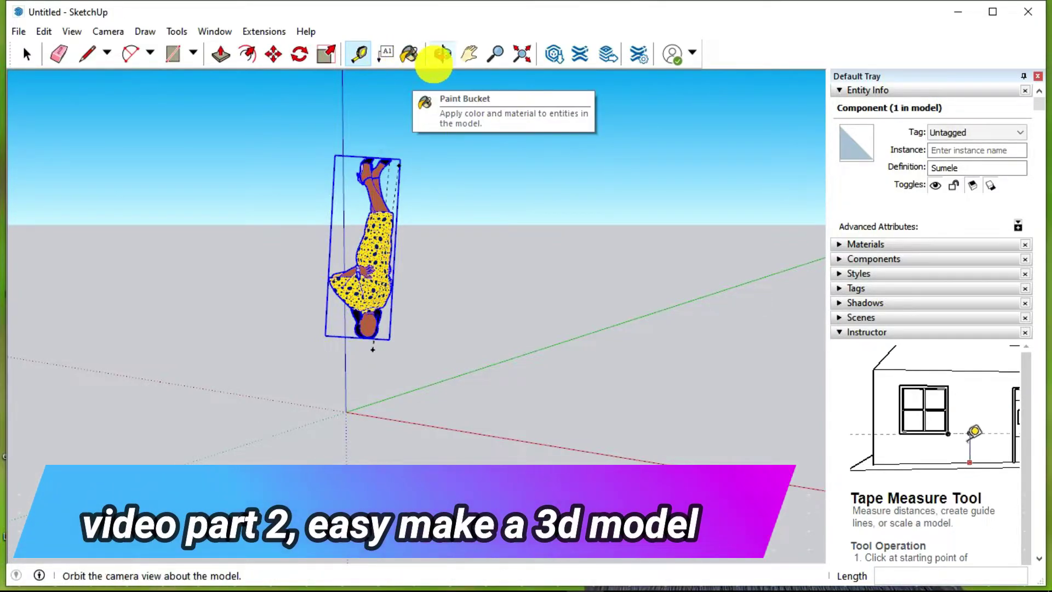
Orbit to a lower angle, pan, and zoom in until the upside-down figure fills the view.
{"action": "left_click", "coordinate": [446, 62]}
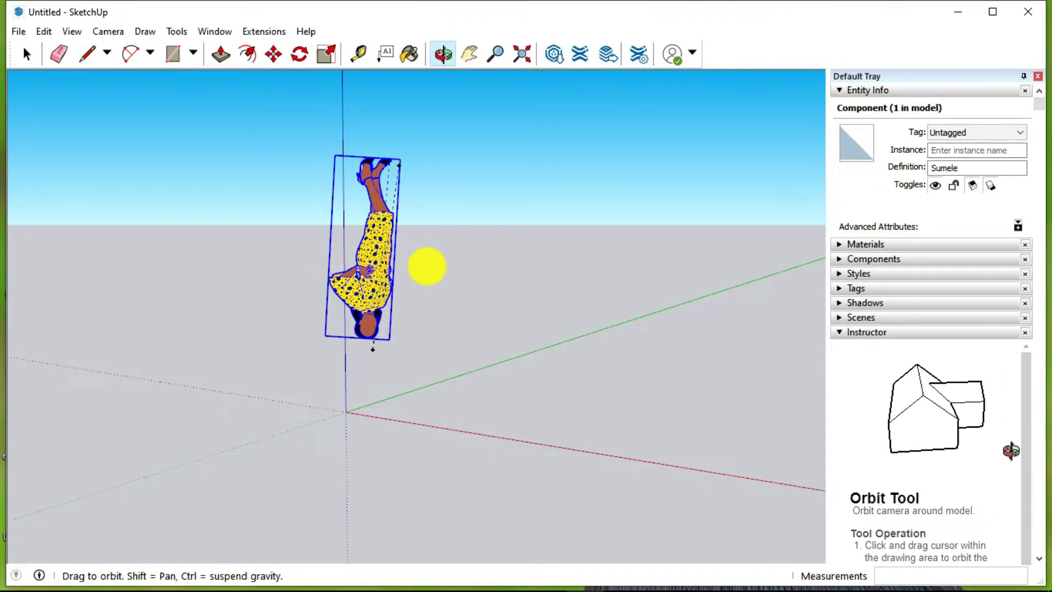
{"action": "mouse_move", "coordinate": [417, 287]}
{"action": "left_mouse_down"}
{"action": "mouse_move", "coordinate": [948, 117]}
{"action": "mouse_move", "coordinate": [948, 101]}
{"action": "left_mouse_up"}
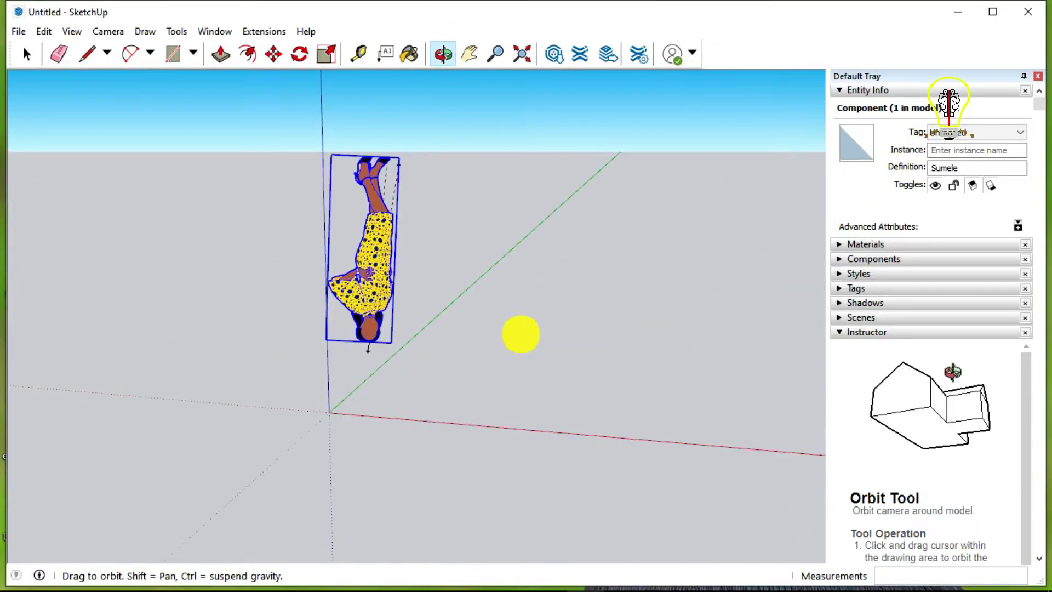
{"action": "left_click", "coordinate": [494, 53]}
{"action": "left_click", "coordinate": [469, 54]}
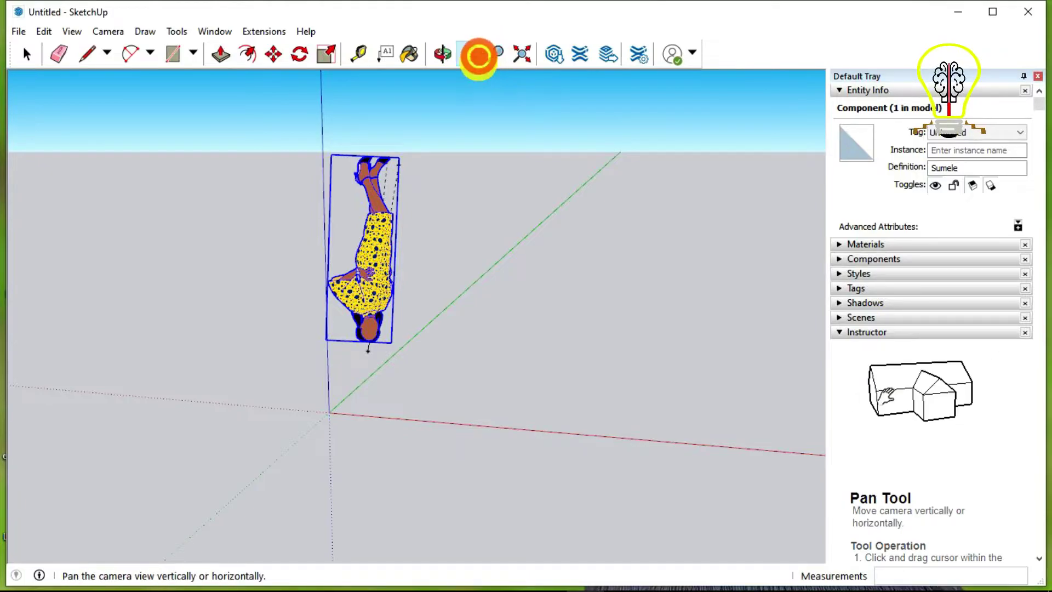
{"action": "mouse_move", "coordinate": [417, 244]}
{"action": "left_mouse_down"}
{"action": "mouse_move", "coordinate": [329, 317]}
{"action": "mouse_move", "coordinate": [369, 324]}
{"action": "mouse_move", "coordinate": [388, 277]}
{"action": "left_mouse_up"}
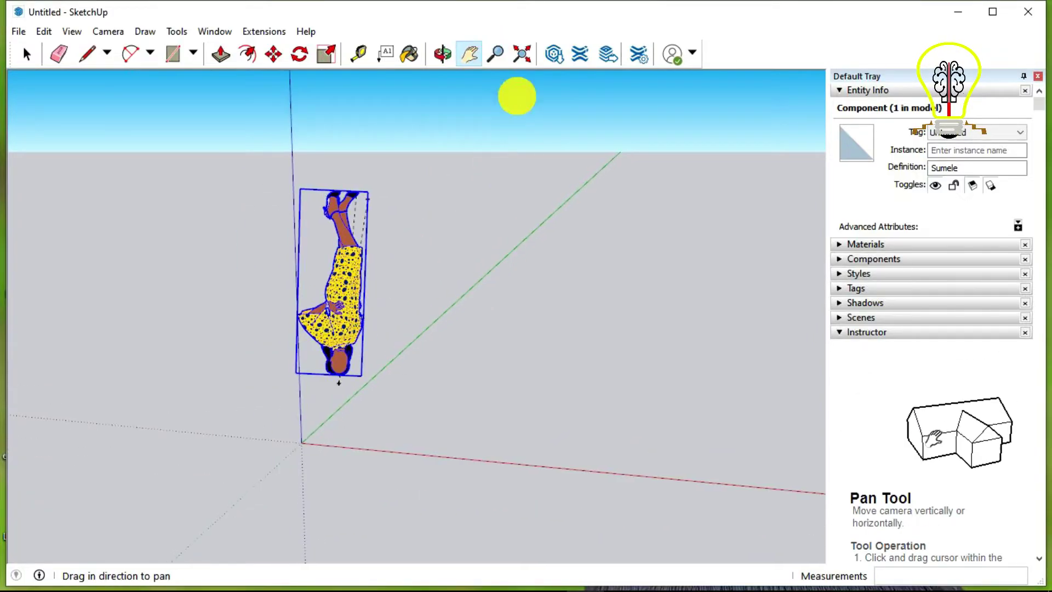
{"action": "left_click", "coordinate": [503, 57]}
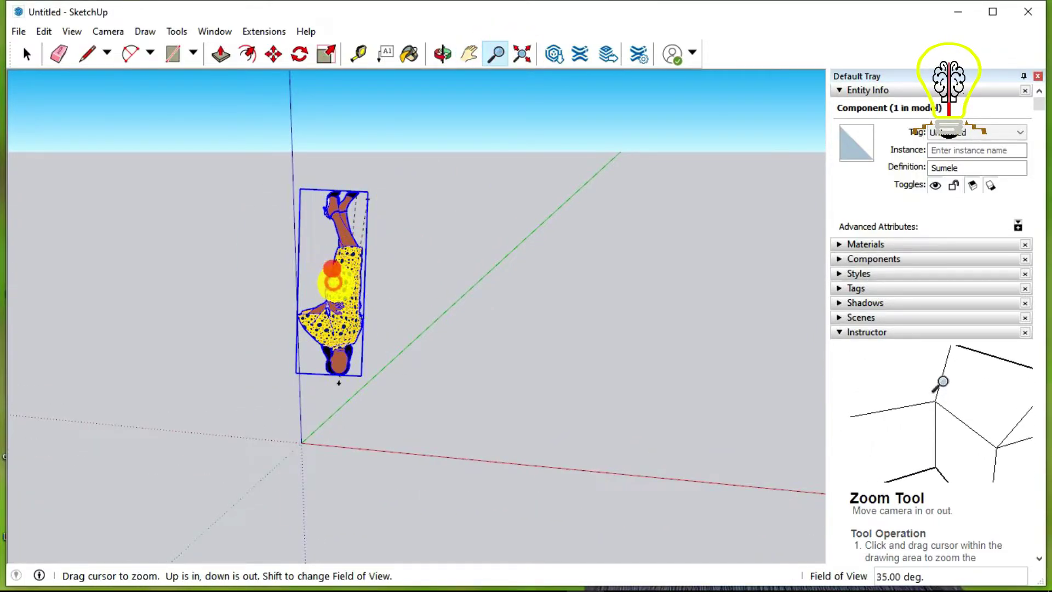
{"action": "double_click", "coordinate": [338, 282]}
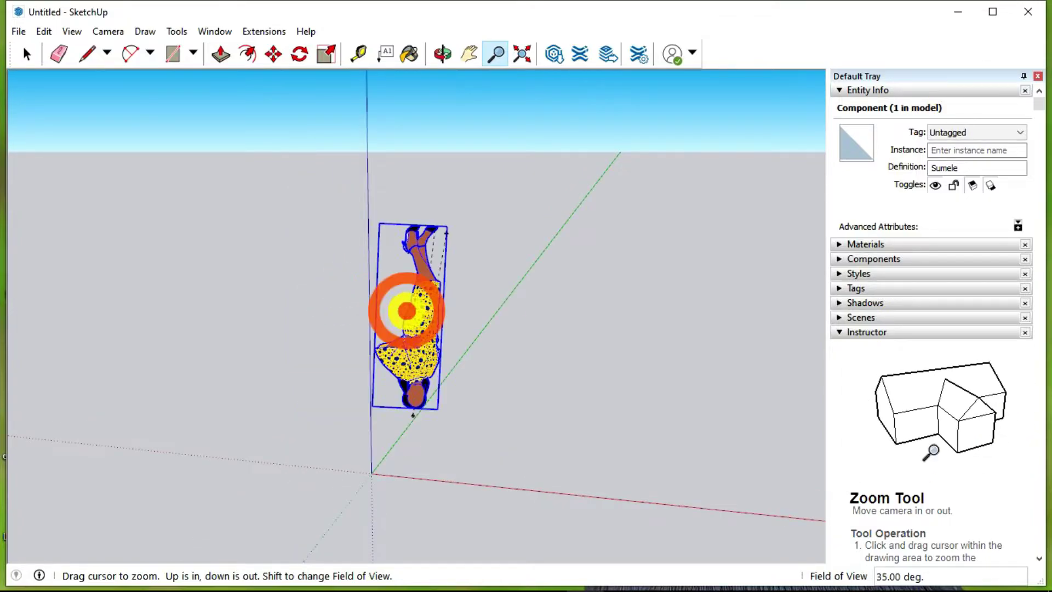
{"action": "left_click", "coordinate": [520, 53]}
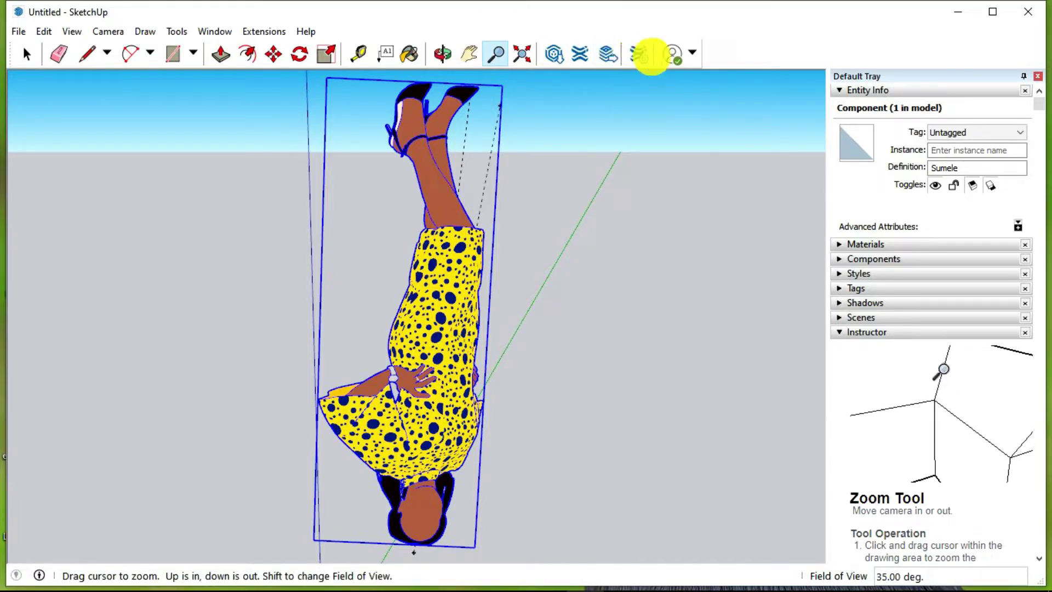
Browse the File menu, including the 3D Warehouse and Trimble Connect options.
{"action": "left_click", "coordinate": [12, 31]}
{"action": "key", "text": "Down"}
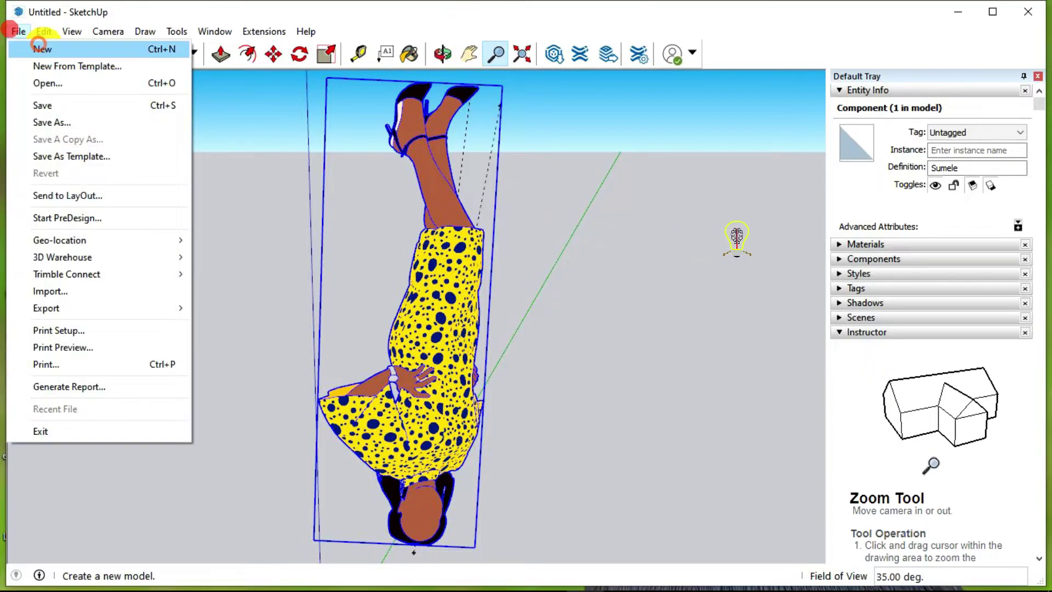
{"action": "key", "text": "Down"}
{"action": "key", "text": "Down"}
{"action": "key", "text": "Down"}
{"action": "key", "text": "Down"}
{"action": "key", "text": "Down"}
{"action": "key", "text": "Down"}
{"action": "key", "text": "Down"}
{"action": "key", "text": "Down"}
{"action": "key", "text": "Down"}
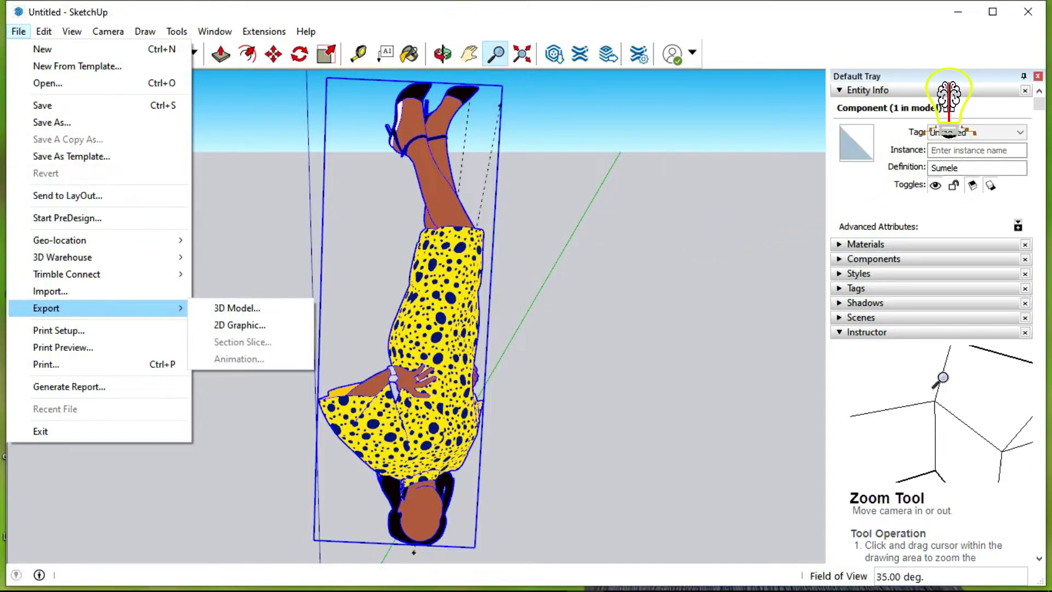
{"action": "key", "text": "Up"}
{"action": "key", "text": "Up"}
{"action": "key", "text": "Up"}
{"action": "key", "text": "Up"}
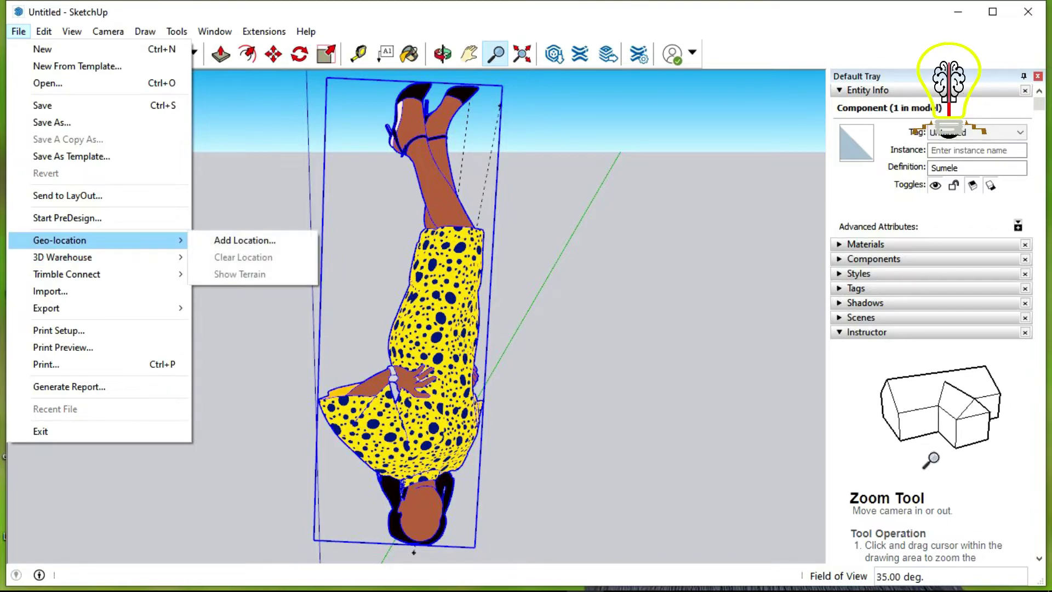
{"action": "key", "text": "Up"}
{"action": "key", "text": "Down"}
{"action": "key", "text": "Down"}
{"action": "key", "text": "Down"}
{"action": "key", "text": "Down"}
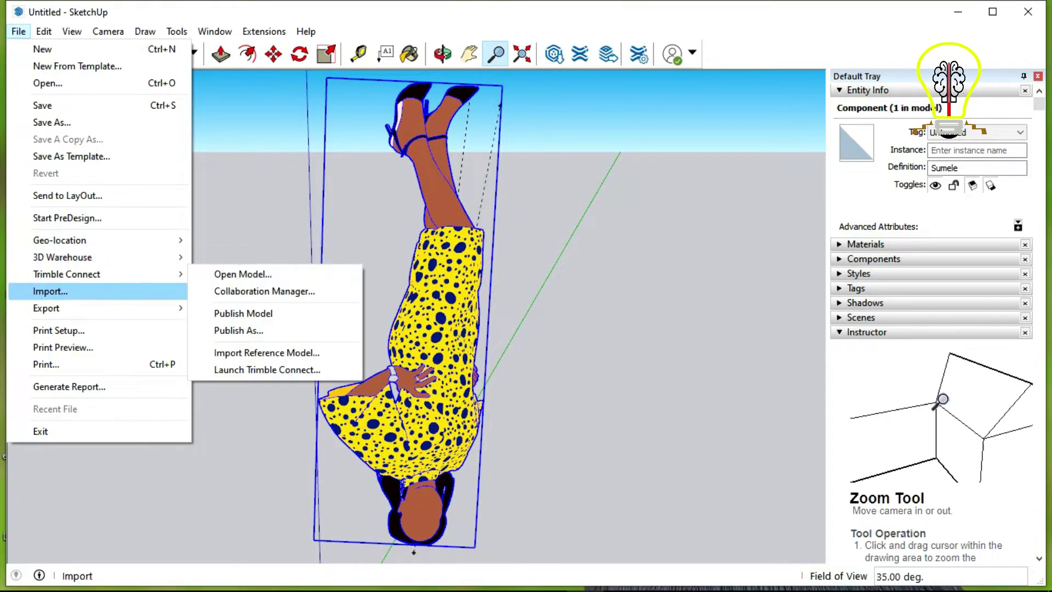
{"action": "key", "text": "Up"}
{"action": "key", "text": "Up"}
{"action": "key", "text": "Up"}
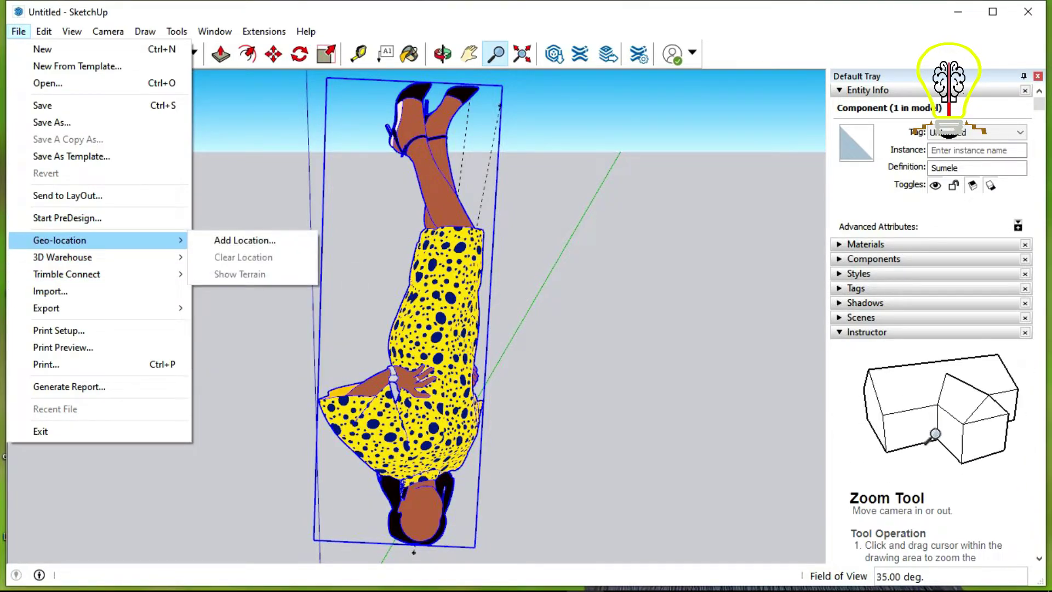
{"action": "key", "text": "Up"}
{"action": "key", "text": "Up"}
{"action": "key", "text": "Up"}
{"action": "key", "text": "Up"}
{"action": "key", "text": "Up"}
{"action": "key", "text": "Up"}
Browse the Edit menu, showing the Unlock and Unhide submenus.
{"action": "key", "text": "Right"}
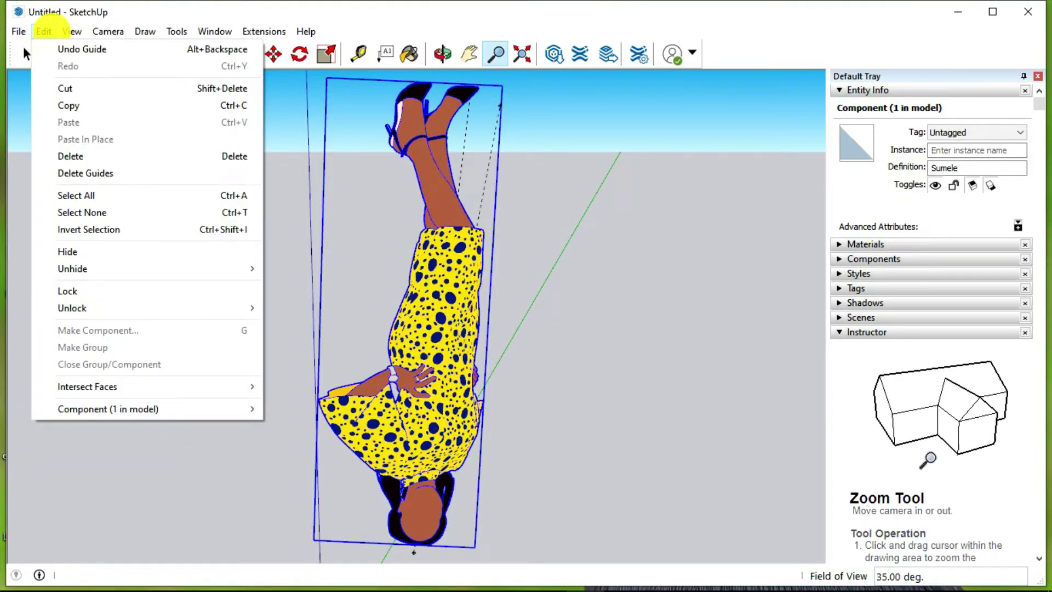
{"action": "key", "text": "Down"}
{"action": "key", "text": "Down"}
{"action": "key", "text": "Down"}
{"action": "key", "text": "Down"}
{"action": "key", "text": "Down"}
{"action": "key", "text": "Down"}
{"action": "key", "text": "Down"}
{"action": "key", "text": "Down"}
{"action": "key", "text": "Down"}
{"action": "key", "text": "Down"}
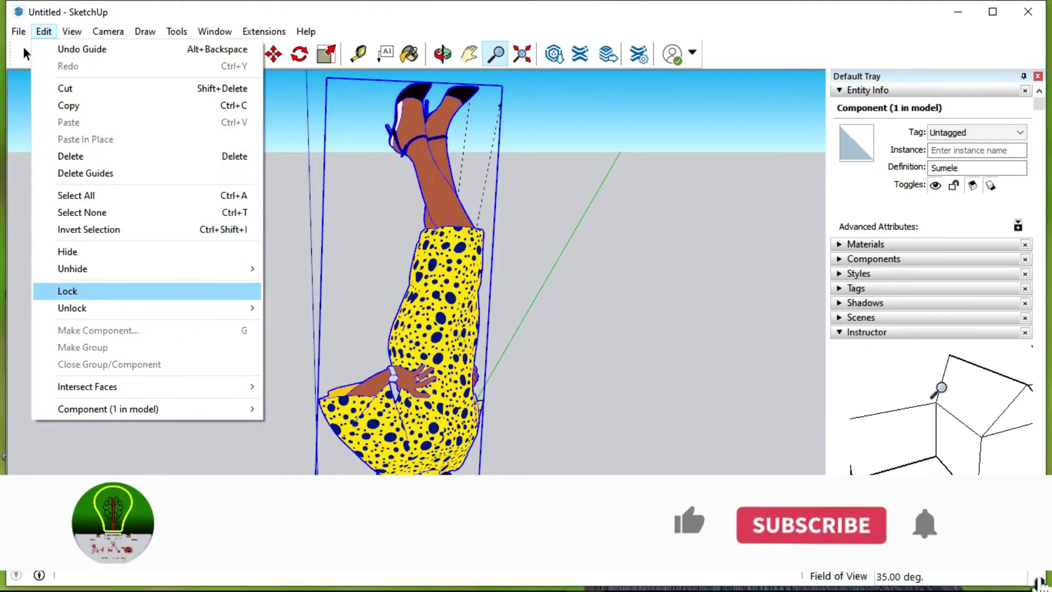
{"action": "key", "text": "Down"}
{"action": "key", "text": "Down"}
{"action": "key", "text": "Up"}
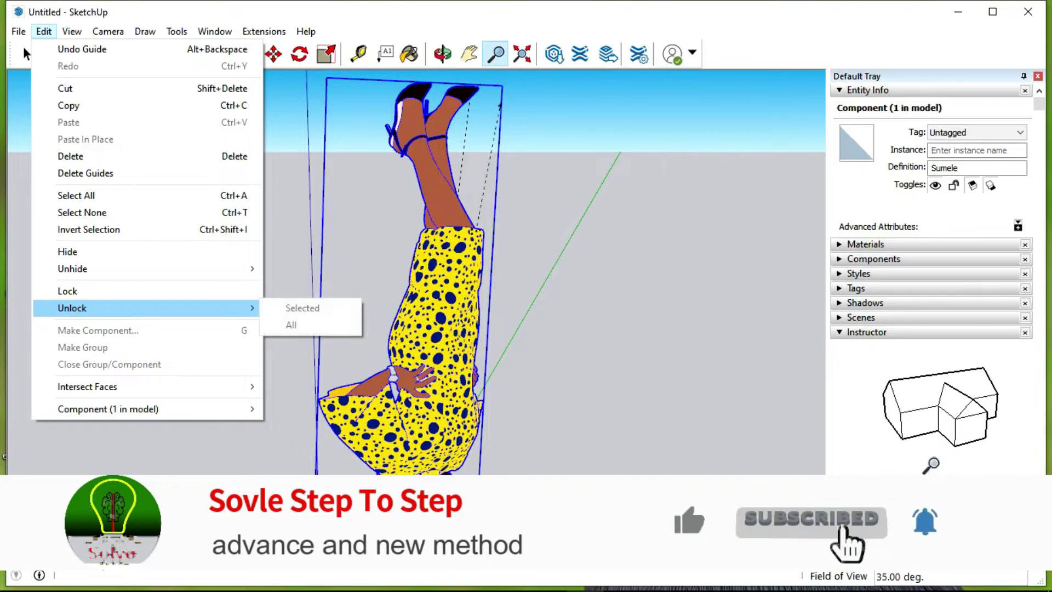
{"action": "key", "text": "Up"}
{"action": "key", "text": "Up"}
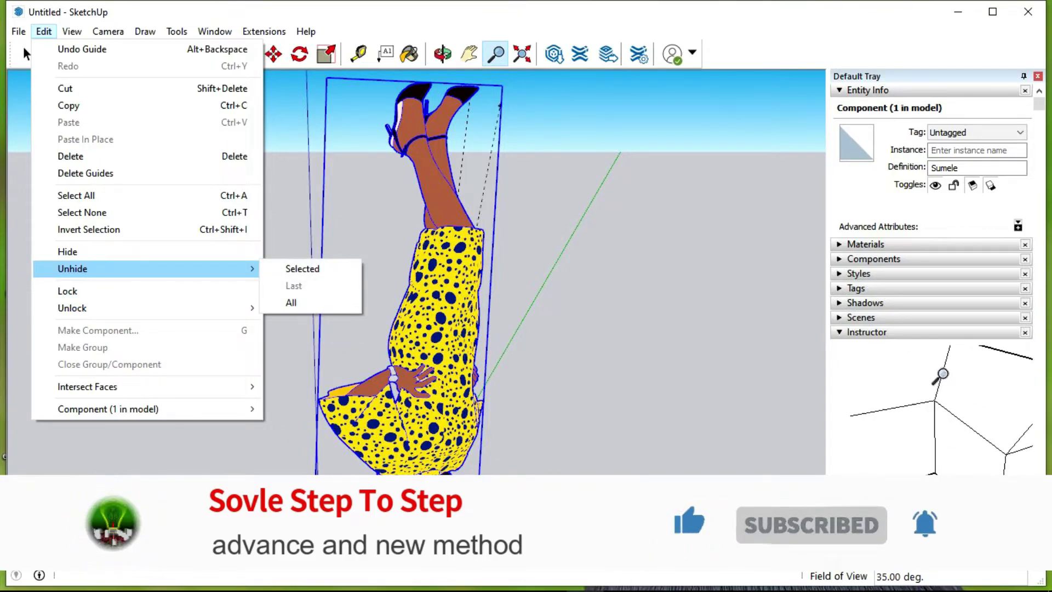
{"action": "key", "text": "Up"}
{"action": "key", "text": "Up"}
{"action": "key", "text": "Up"}
{"action": "key", "text": "Up"}
{"action": "key", "text": "Up"}
{"action": "key", "text": "Up"}
{"action": "key", "text": "Up"}
{"action": "key", "text": "Up"}
Browse the View menu, showing the Component Edit and Animation submenus.
{"action": "key", "text": "Right"}
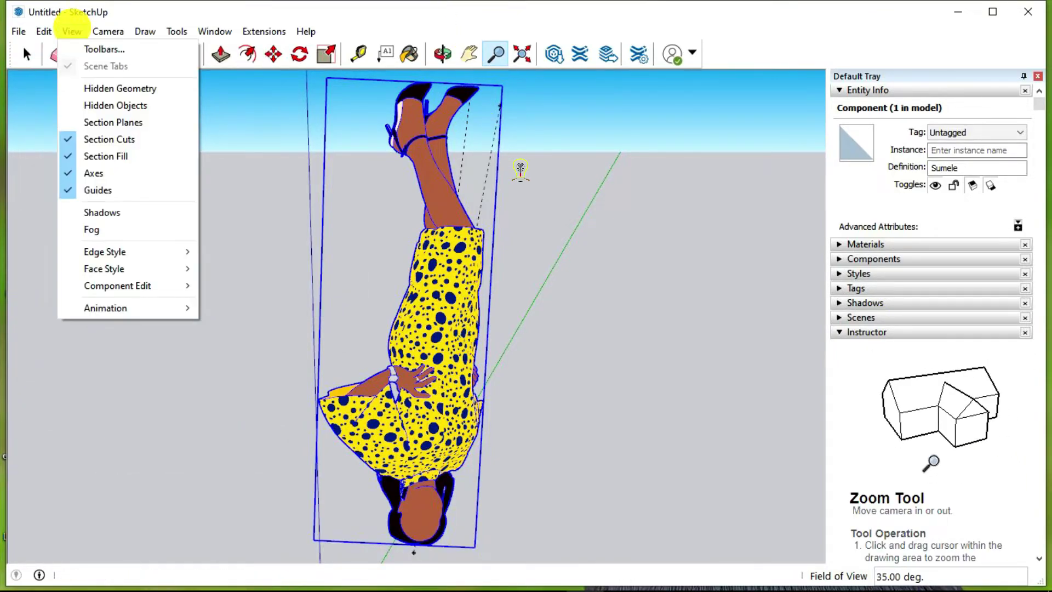
{"action": "key", "text": "Down"}
{"action": "key", "text": "Down"}
{"action": "key", "text": "Down"}
{"action": "key", "text": "Down"}
{"action": "key", "text": "Down"}
{"action": "key", "text": "Down"}
{"action": "key", "text": "Down"}
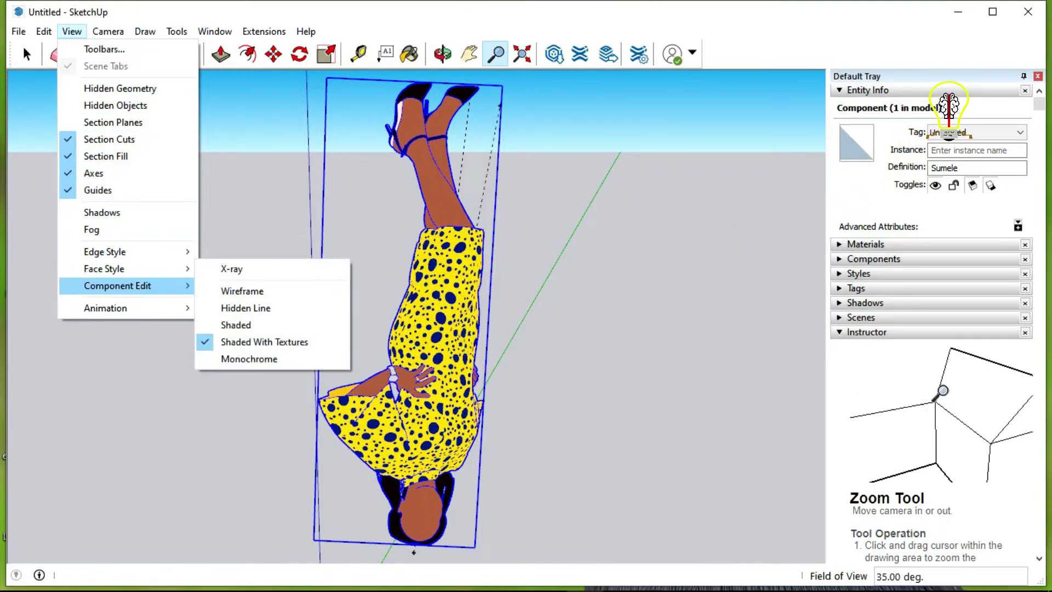
{"action": "key", "text": "Down"}
{"action": "key", "text": "Down"}
{"action": "key", "text": "Right"}
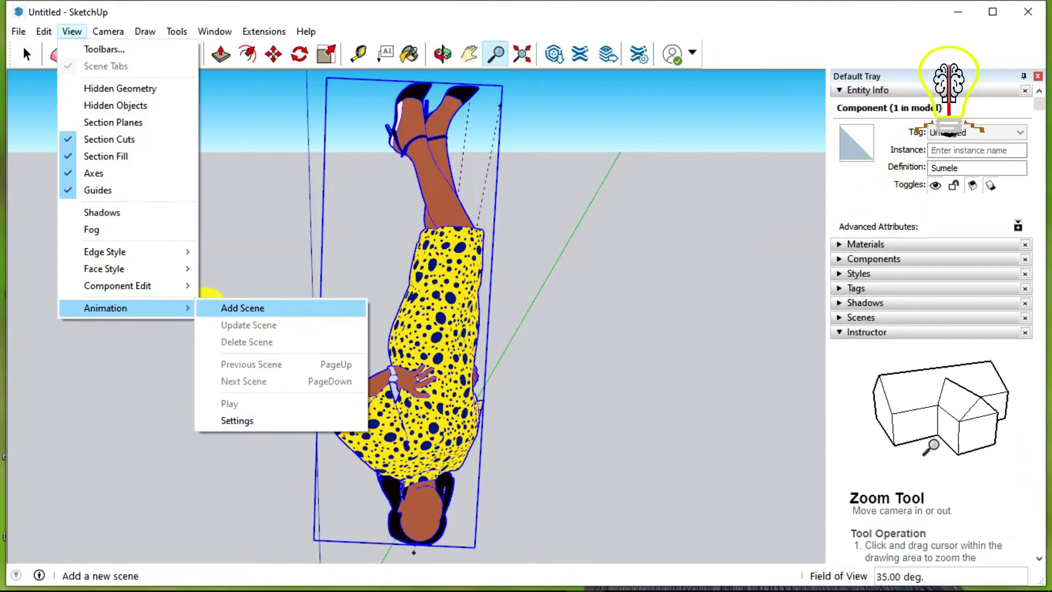
{"action": "key", "text": "Up"}
{"action": "key", "text": "Left"}
{"action": "key", "text": "Up"}
{"action": "key", "text": "Up"}
{"action": "key", "text": "Up"}
{"action": "key", "text": "Up"}
{"action": "key", "text": "Up"}
{"action": "key", "text": "Up"}
{"action": "key", "text": "Up"}
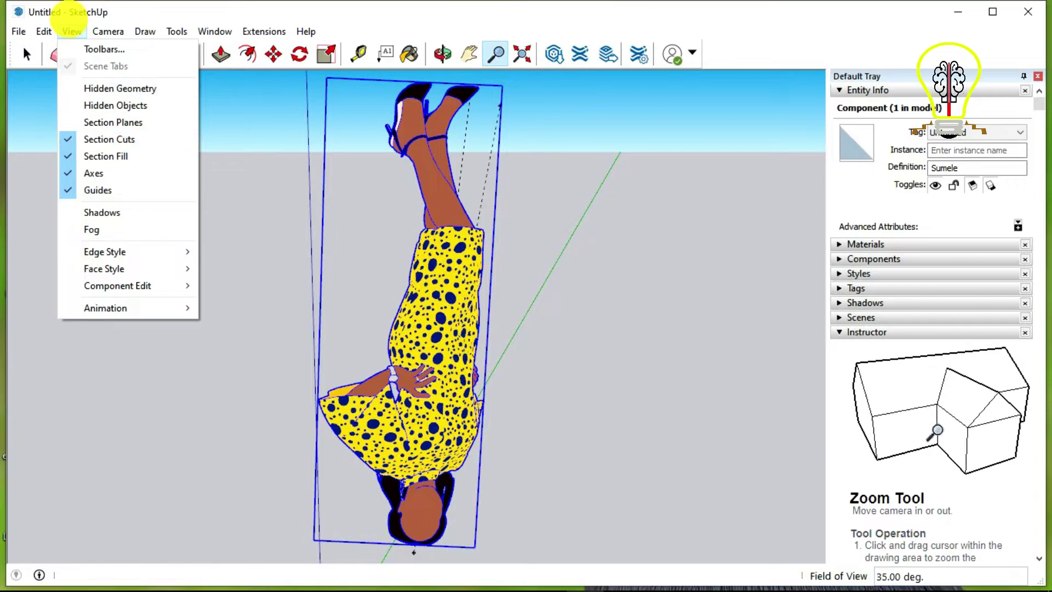
Browse down and back up through the Camera menu commands.
{"action": "key", "text": "Right"}
{"action": "key", "text": "Down"}
{"action": "key", "text": "Down"}
{"action": "key", "text": "Down"}
{"action": "key", "text": "Down"}
{"action": "key", "text": "Down"}
{"action": "key", "text": "Down"}
{"action": "key", "text": "Down"}
{"action": "key", "text": "Down"}
{"action": "key", "text": "Down"}
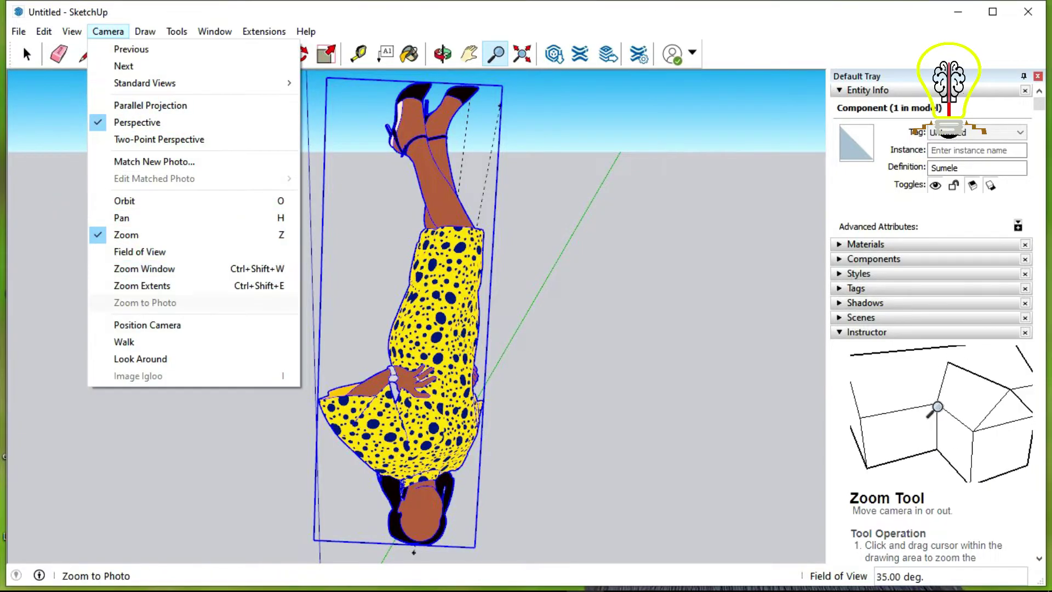
{"action": "key", "text": "Down"}
{"action": "key", "text": "Down"}
{"action": "key", "text": "Down"}
{"action": "key", "text": "Up"}
{"action": "key", "text": "Up"}
{"action": "key", "text": "Up"}
{"action": "key", "text": "Up"}
{"action": "key", "text": "Up"}
{"action": "key", "text": "Up"}
Browse the Draw menu's Arcs, Shapes and Sandbox submenus, ending on the Tools list.
{"action": "key", "text": "Right"}
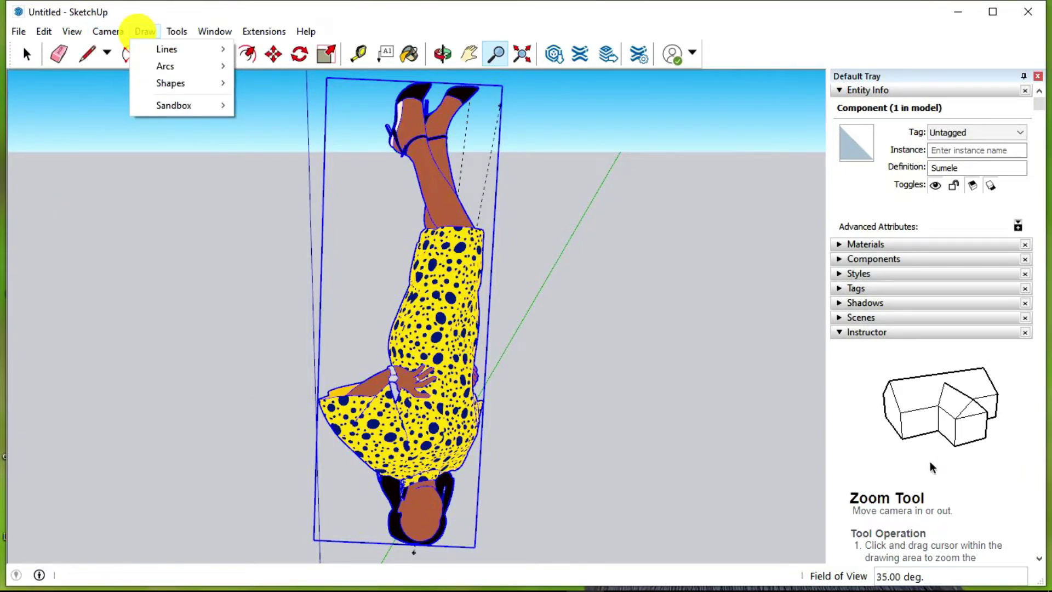
{"action": "key", "text": "Right"}
{"action": "key", "text": "Left"}
{"action": "key", "text": "Down"}
{"action": "key", "text": "Right"}
{"action": "key", "text": "Down"}
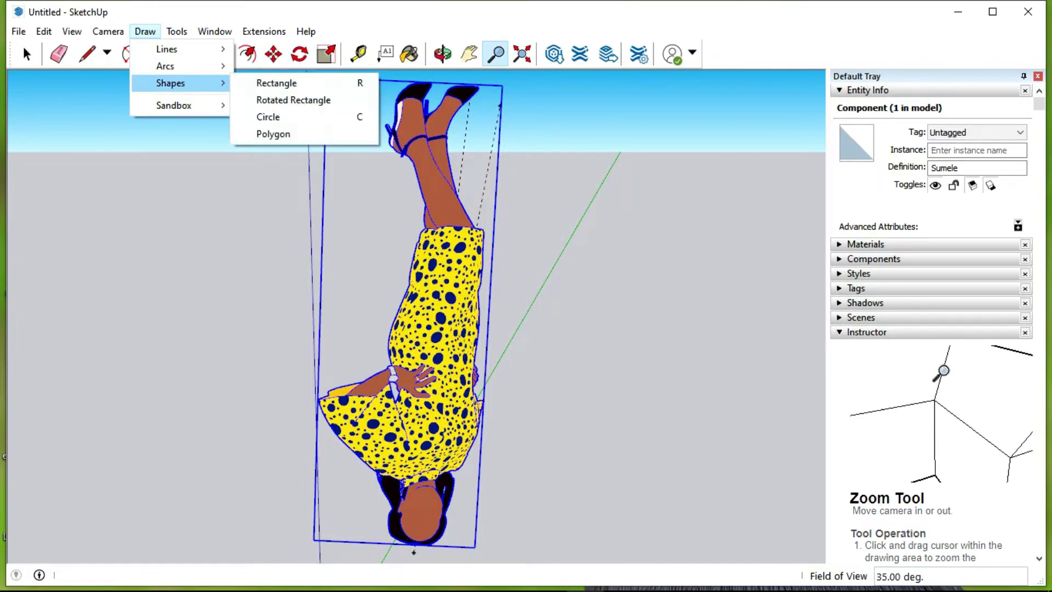
{"action": "key", "text": "Down"}
{"action": "key", "text": "Up"}
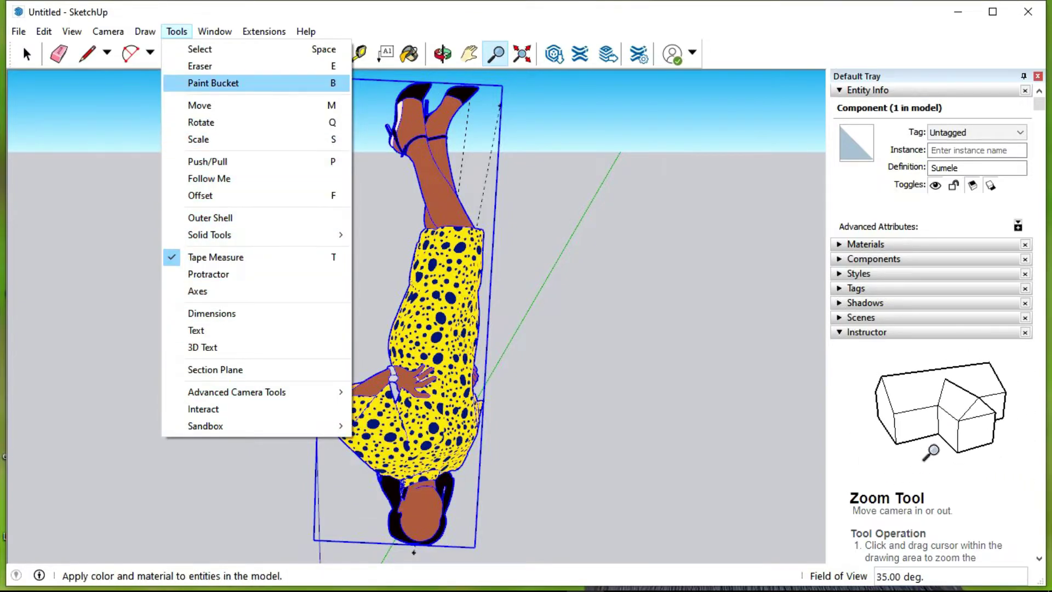
Glance over the Window and Extensions menus, then choose File > Export > 3D Model.
{"action": "left_click", "coordinate": [222, 32]}
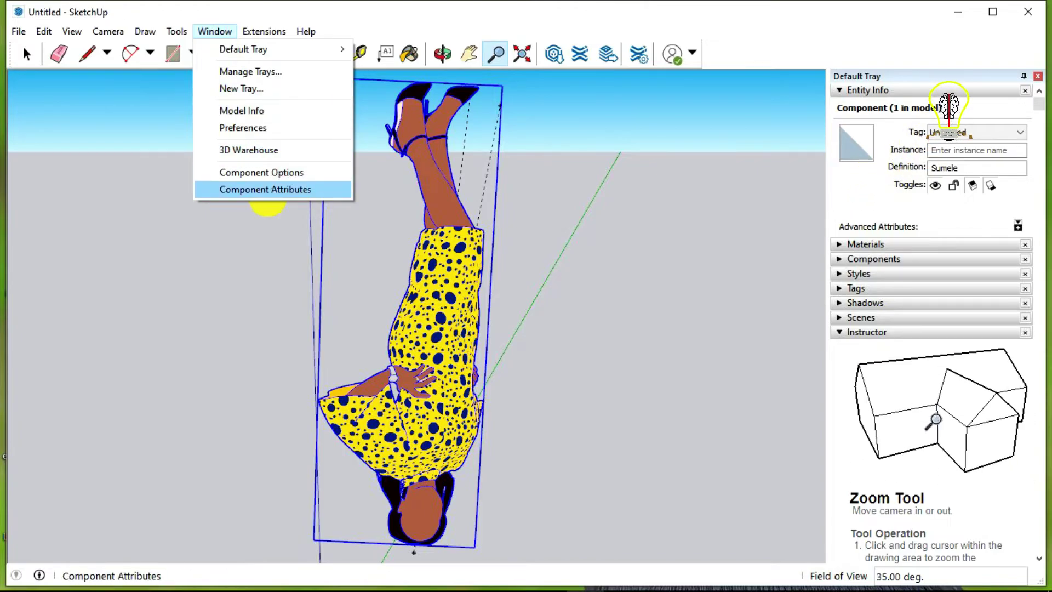
{"action": "mouse_move", "coordinate": [263, 32]}
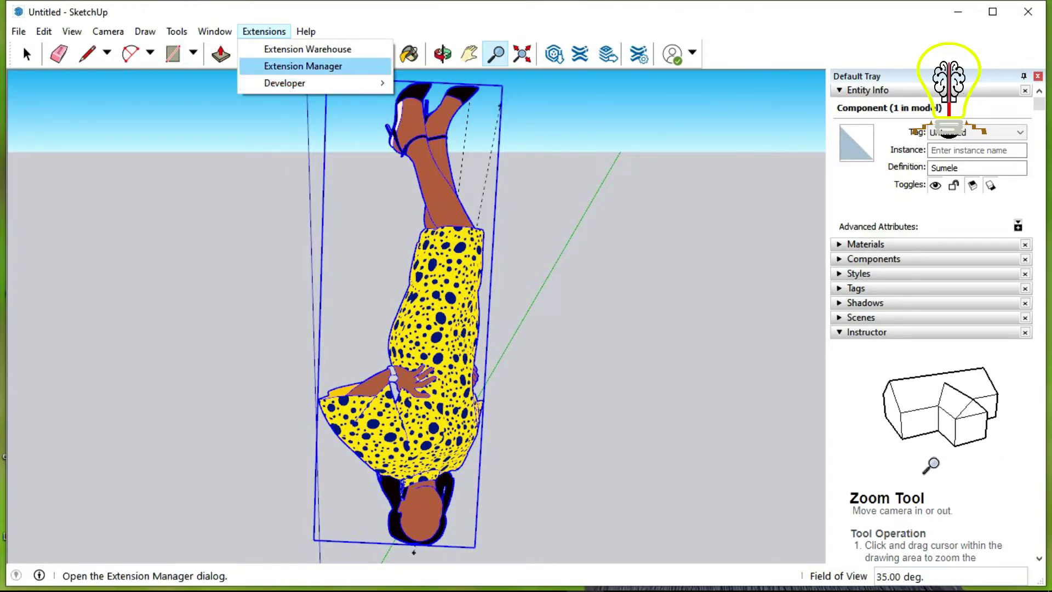
{"action": "left_click", "coordinate": [268, 33]}
{"action": "left_click", "coordinate": [108, 31]}
{"action": "left_click", "coordinate": [18, 32]}
{"action": "mouse_move", "coordinate": [46, 308]}
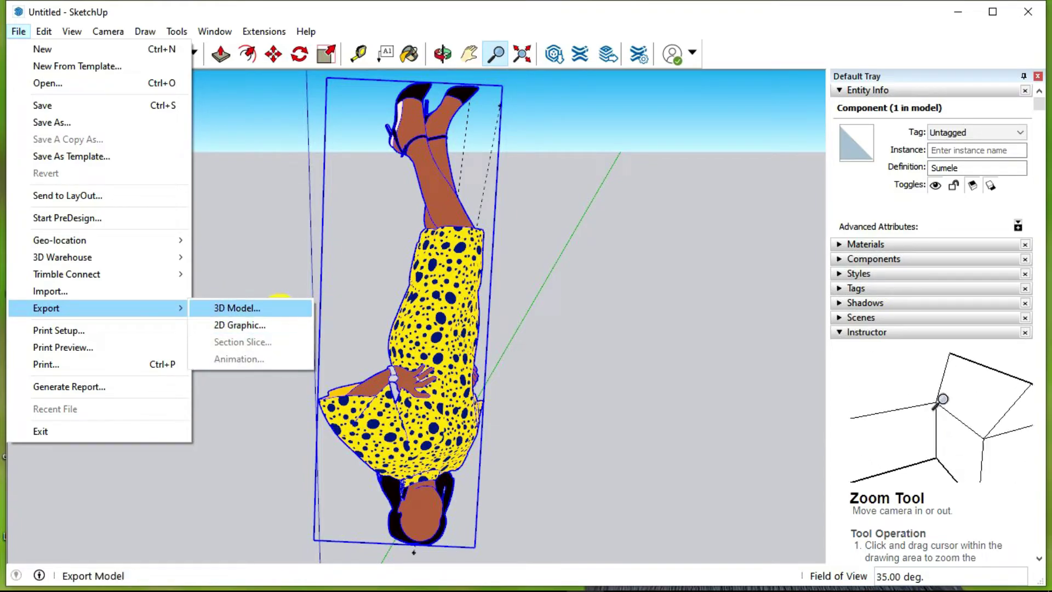
{"action": "left_click", "coordinate": [275, 308]}
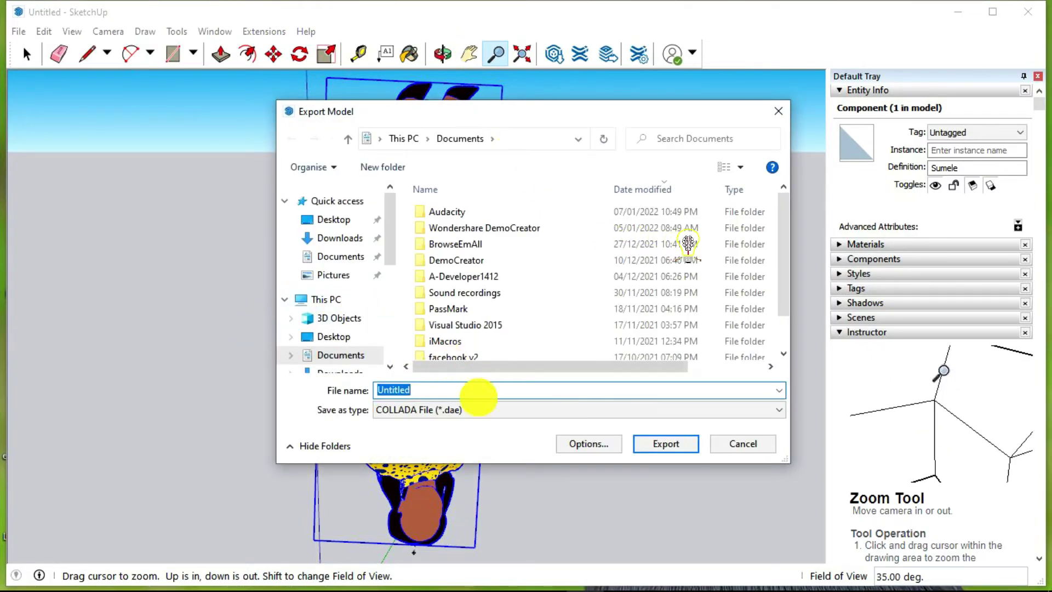
{"action": "left_click", "coordinate": [482, 406]}
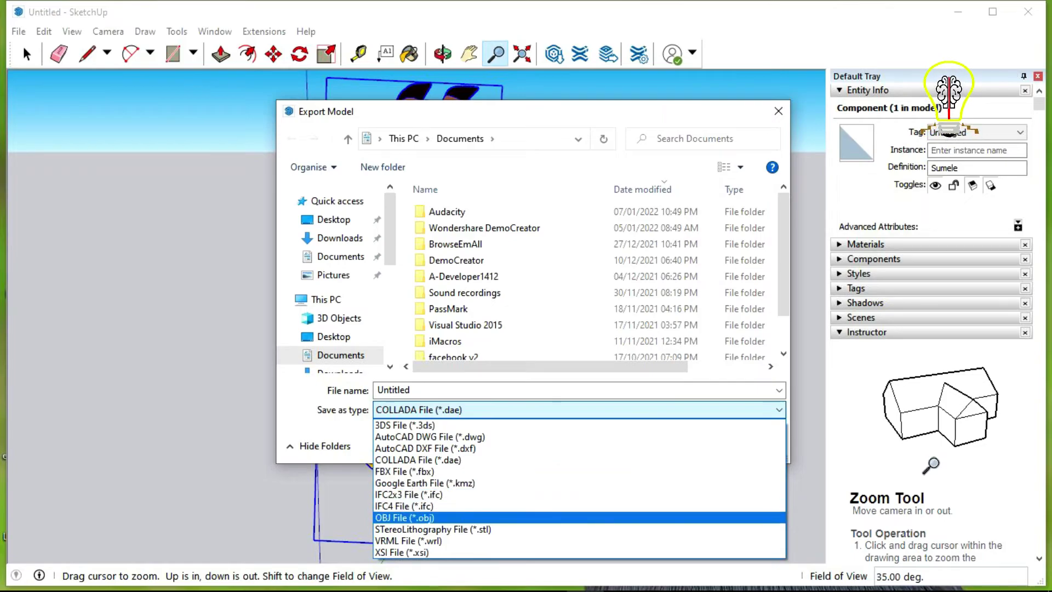
{"action": "key", "text": "Up"}
{"action": "key", "text": "Up"}
{"action": "key", "text": "Up"}
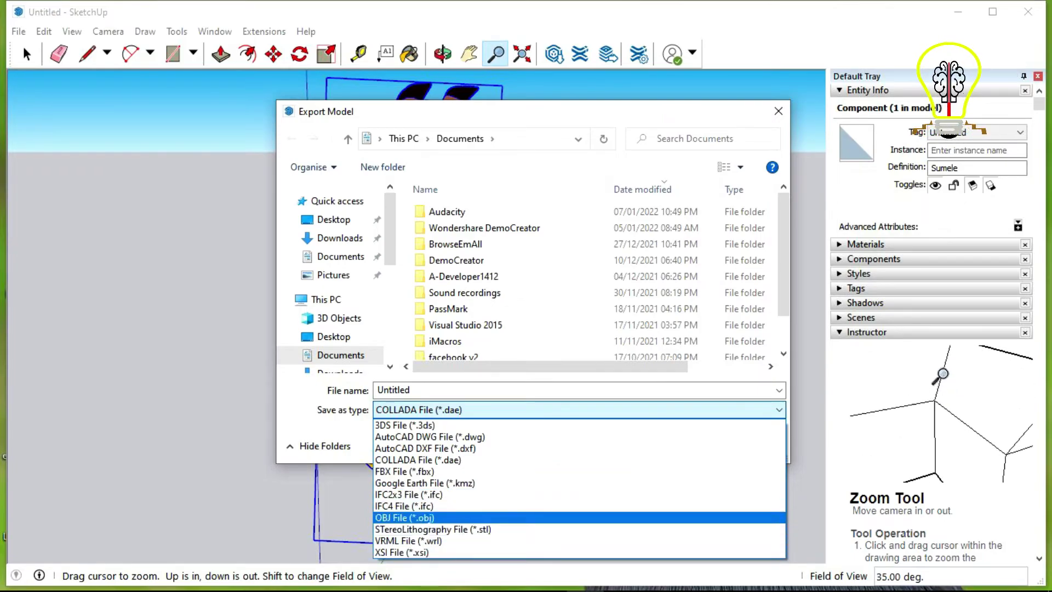
{"action": "key", "text": "Up"}
{"action": "key", "text": "Down"}
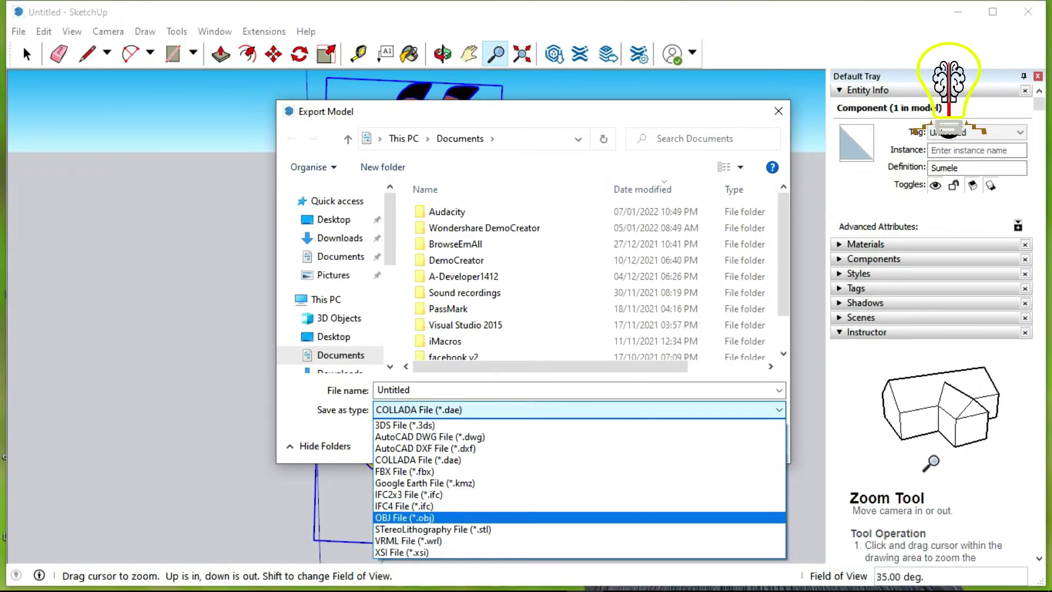
{"action": "key", "text": "Up"}
{"action": "key", "text": "Up"}
{"action": "key", "text": "Up"}
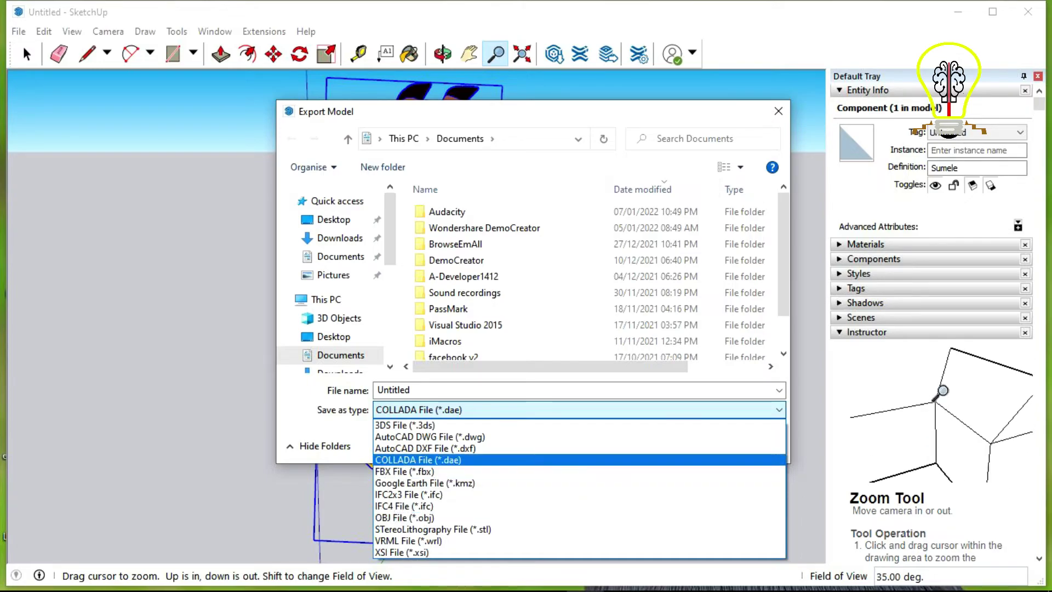
{"action": "key", "text": "Up"}
{"action": "key", "text": "Up"}
{"action": "key", "text": "Up"}
{"action": "key", "text": "Down"}
{"action": "key", "text": "Down"}
{"action": "key", "text": "Down"}
{"action": "key", "text": "Down"}
{"action": "key", "text": "Down"}
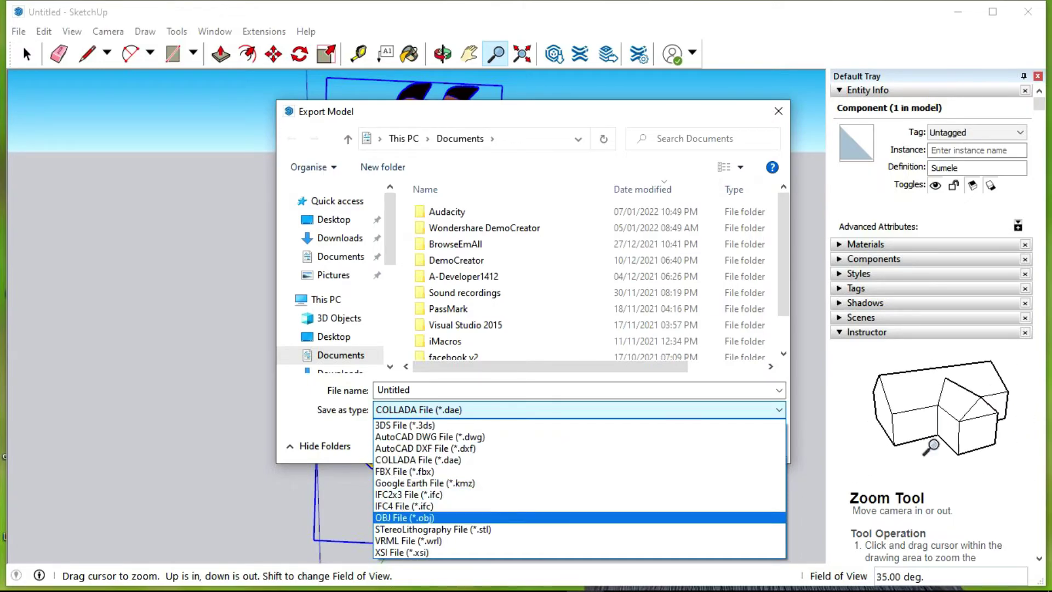
{"action": "key", "text": "Up"}
{"action": "key", "text": "Up"}
{"action": "key", "text": "Up"}
{"action": "key", "text": "Up"}
{"action": "key", "text": "Up"}
{"action": "key", "text": "Up"}
{"action": "key", "text": "Up"}
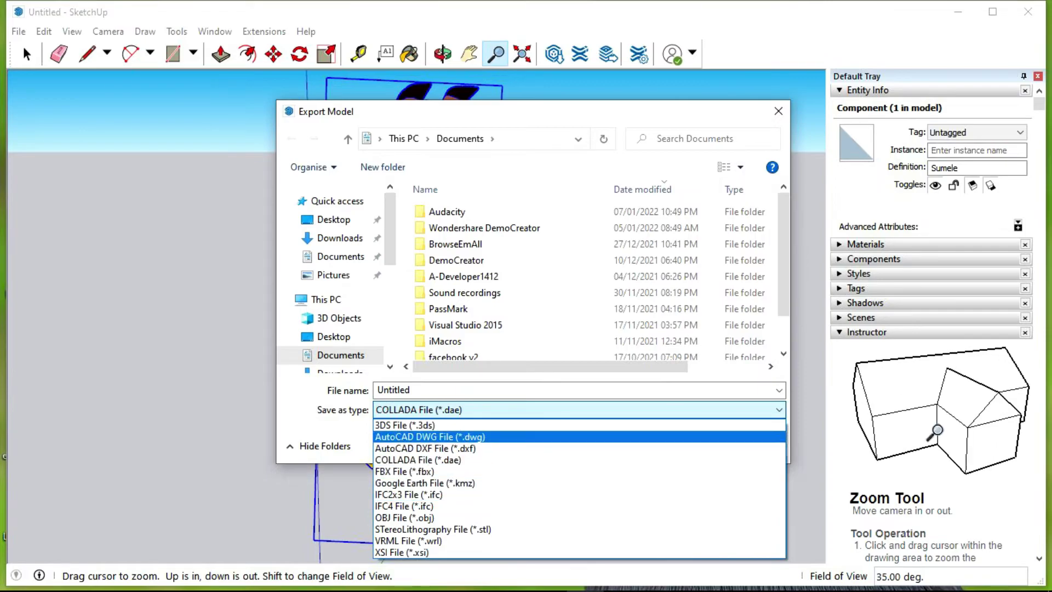
{"action": "key", "text": "Down"}
{"action": "key", "text": "Down"}
{"action": "key", "text": "Down"}
{"action": "key", "text": "Up"}
{"action": "key", "text": "Up"}
{"action": "key", "text": "Up"}
{"action": "left_click", "coordinate": [349, 431]}
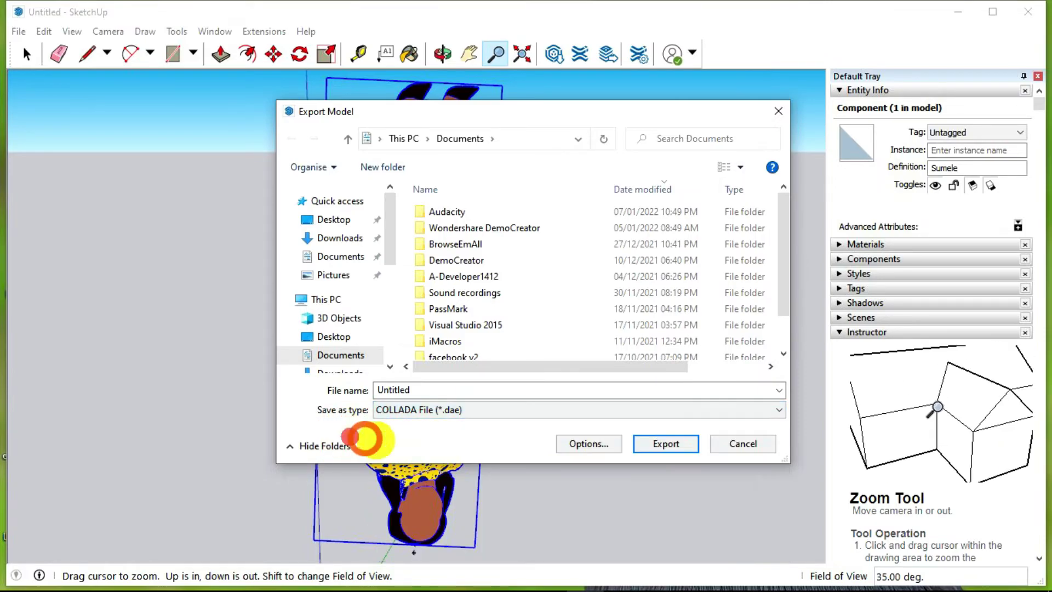
Cancel the export, look through the File, View and Camera menus, then close SketchUp.
{"action": "left_click", "coordinate": [740, 447]}
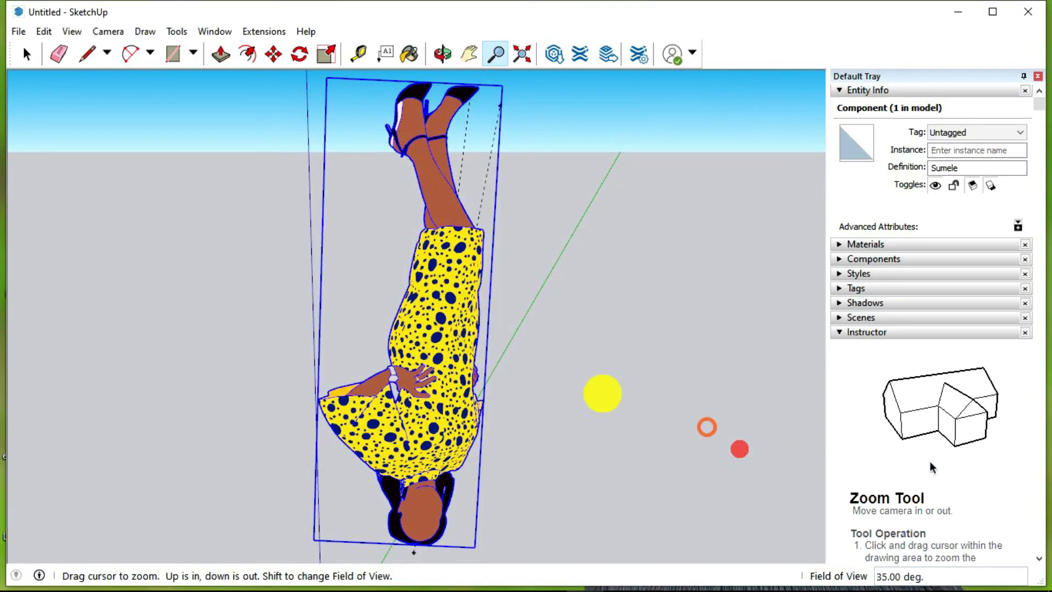
{"action": "left_click", "coordinate": [19, 28]}
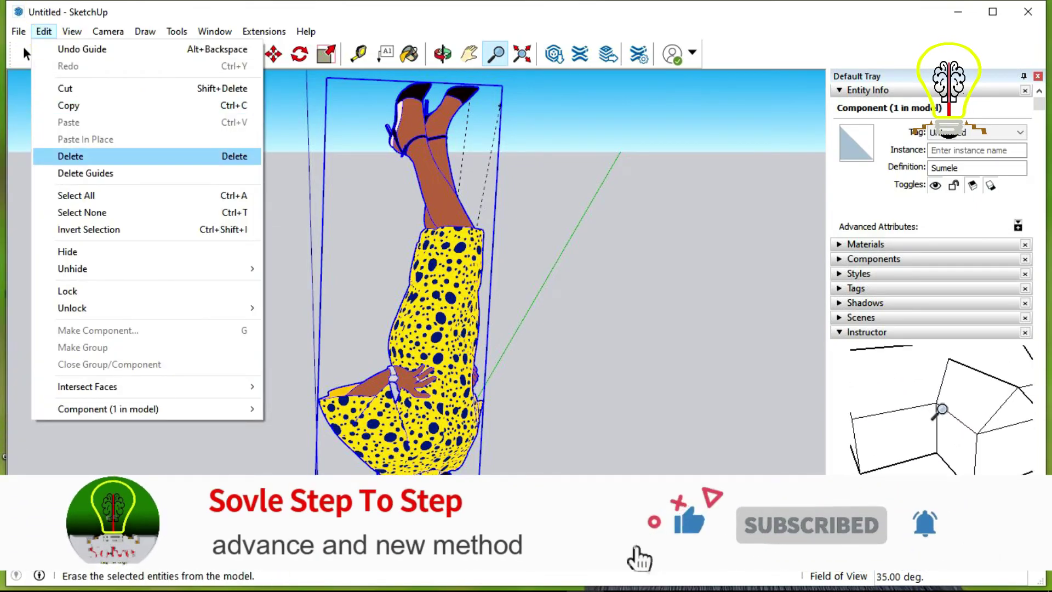
{"action": "left_click", "coordinate": [71, 31]}
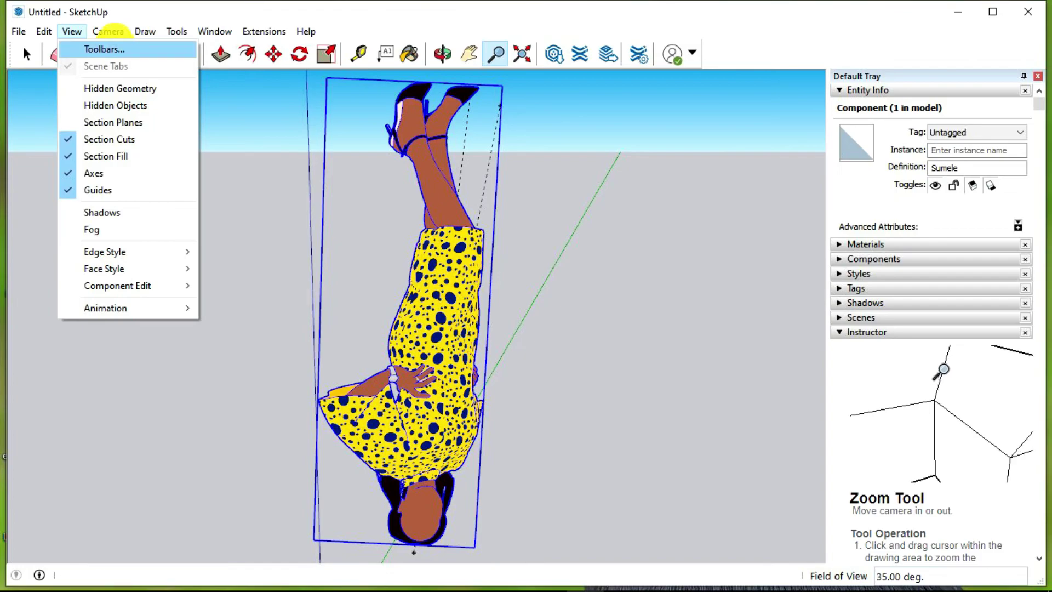
{"action": "left_click", "coordinate": [108, 32]}
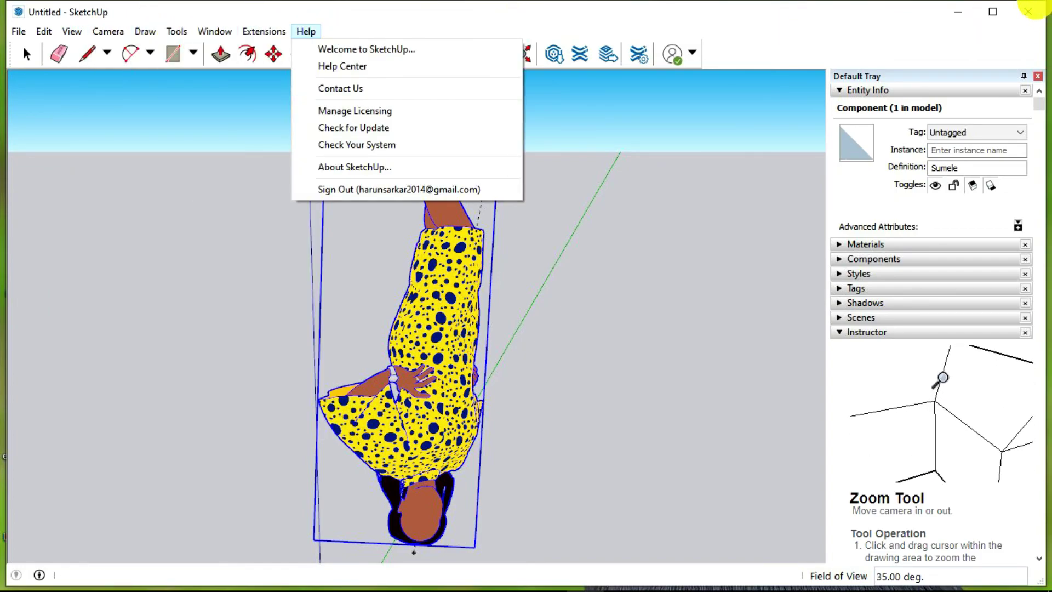
{"action": "left_click", "coordinate": [1028, 11]}
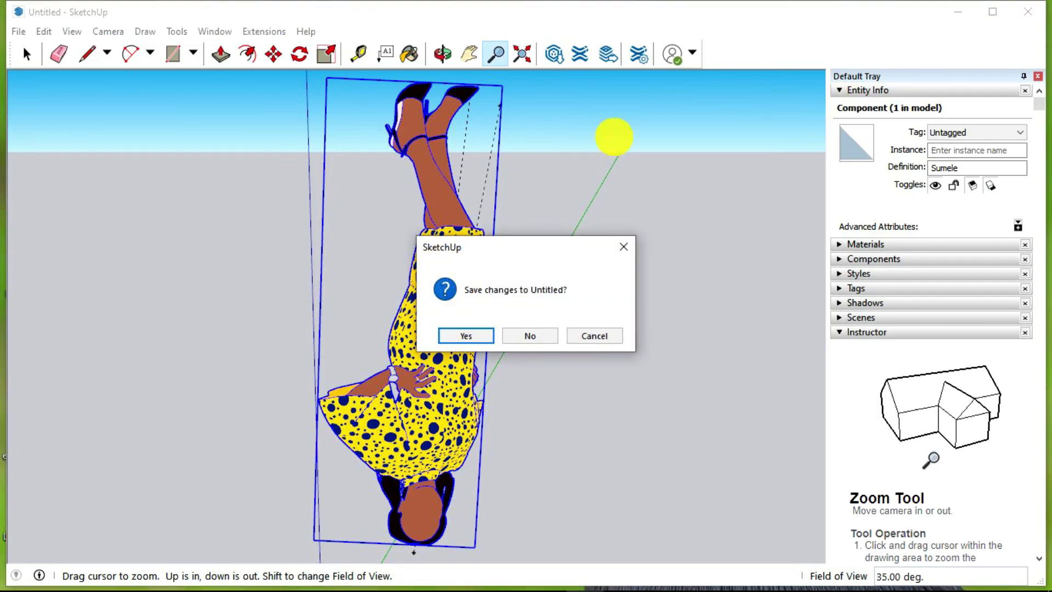
Choose No at the save prompt, then refresh the Windows desktop.
{"action": "left_click", "coordinate": [535, 332]}
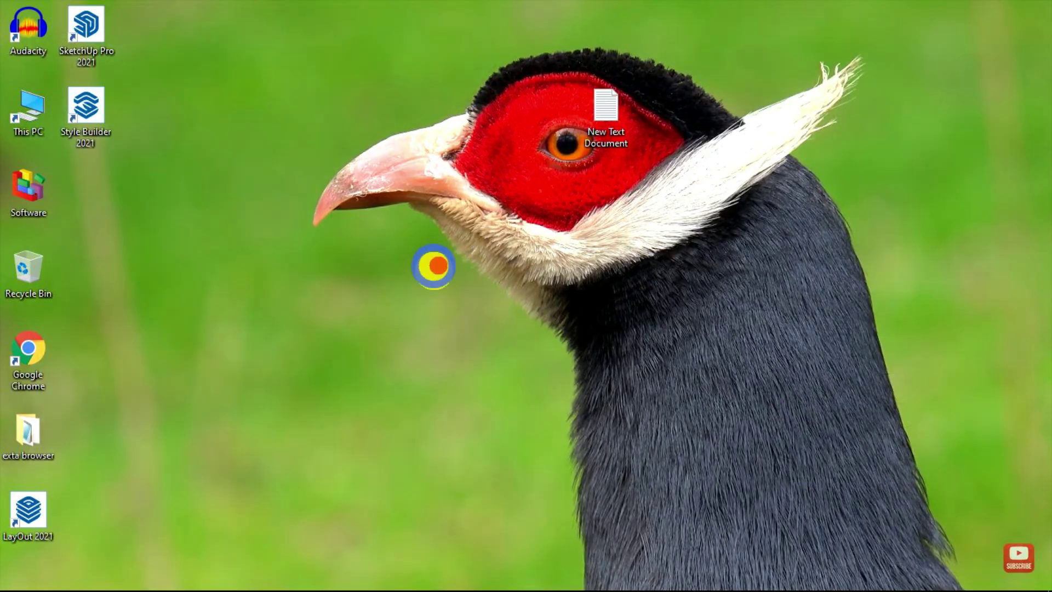
{"action": "right_click", "coordinate": [433, 267]}
{"action": "left_click", "coordinate": [465, 312]}
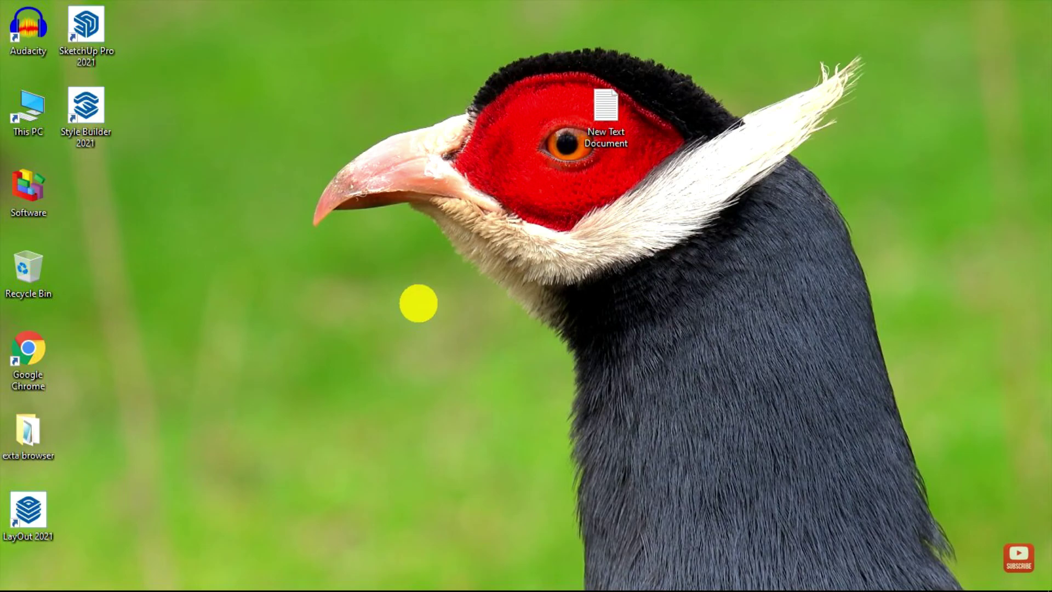